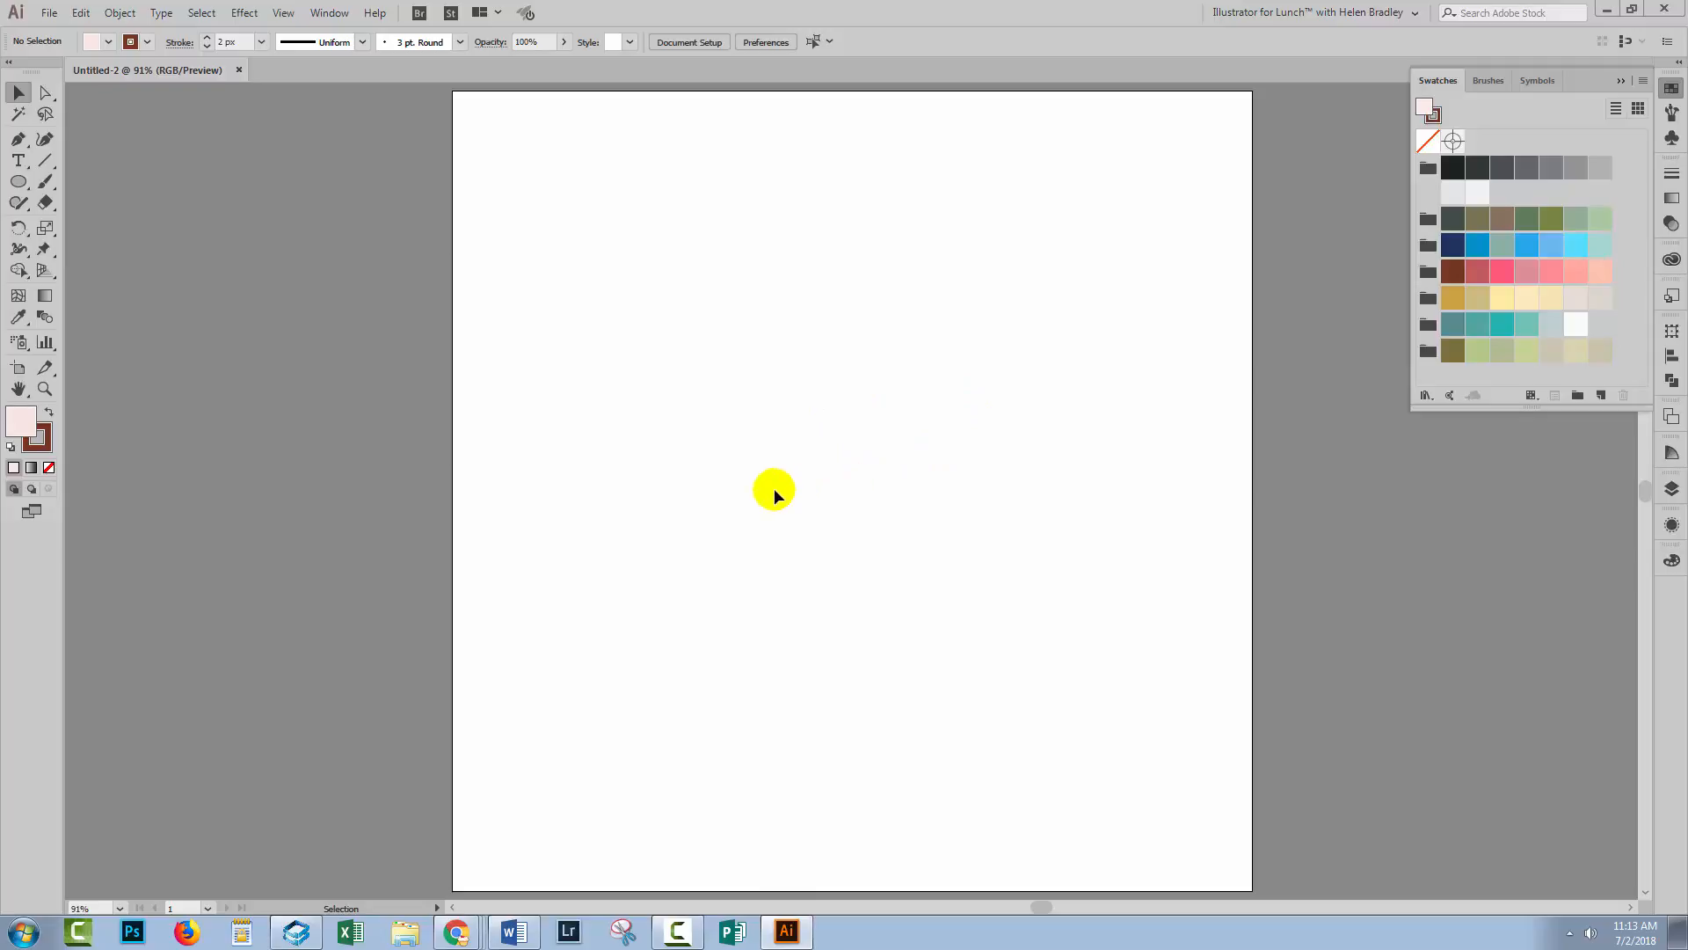
Draw a square about 620 px wide near the middle of the artboard, filled with muted red and without a stroke
{"action": "left_click_drag", "start_coordinate": [18, 184], "coordinate": [91, 176]}
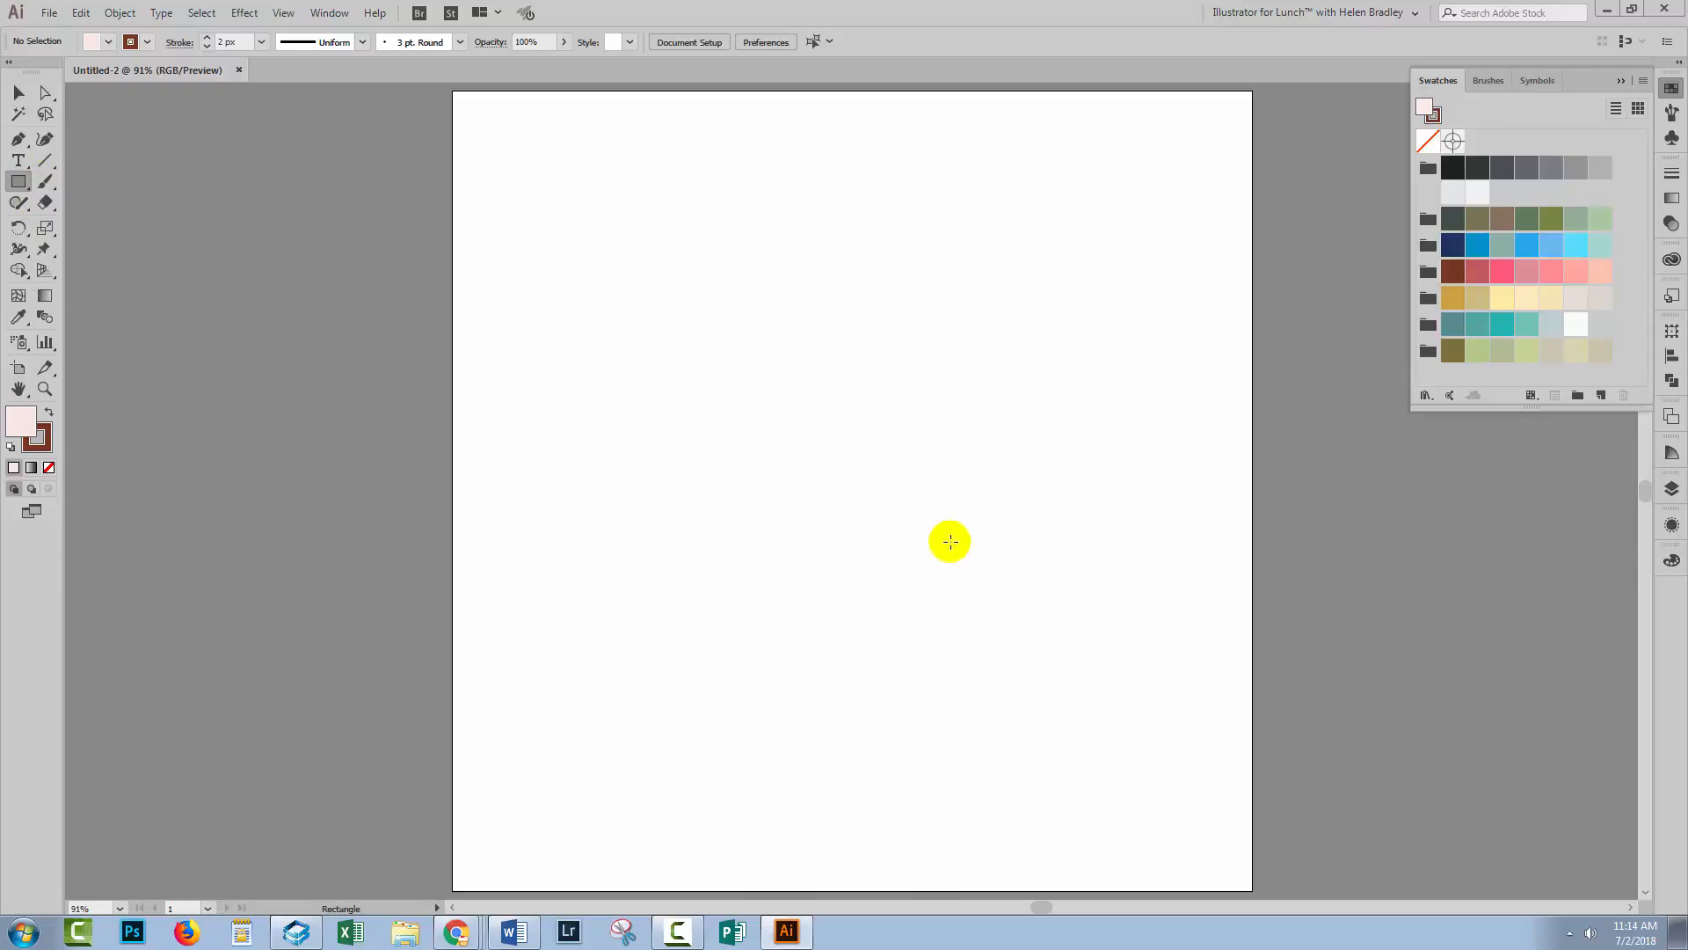
{"action": "left_click_drag", "start_coordinate": [587, 246], "coordinate": [1082, 713]}
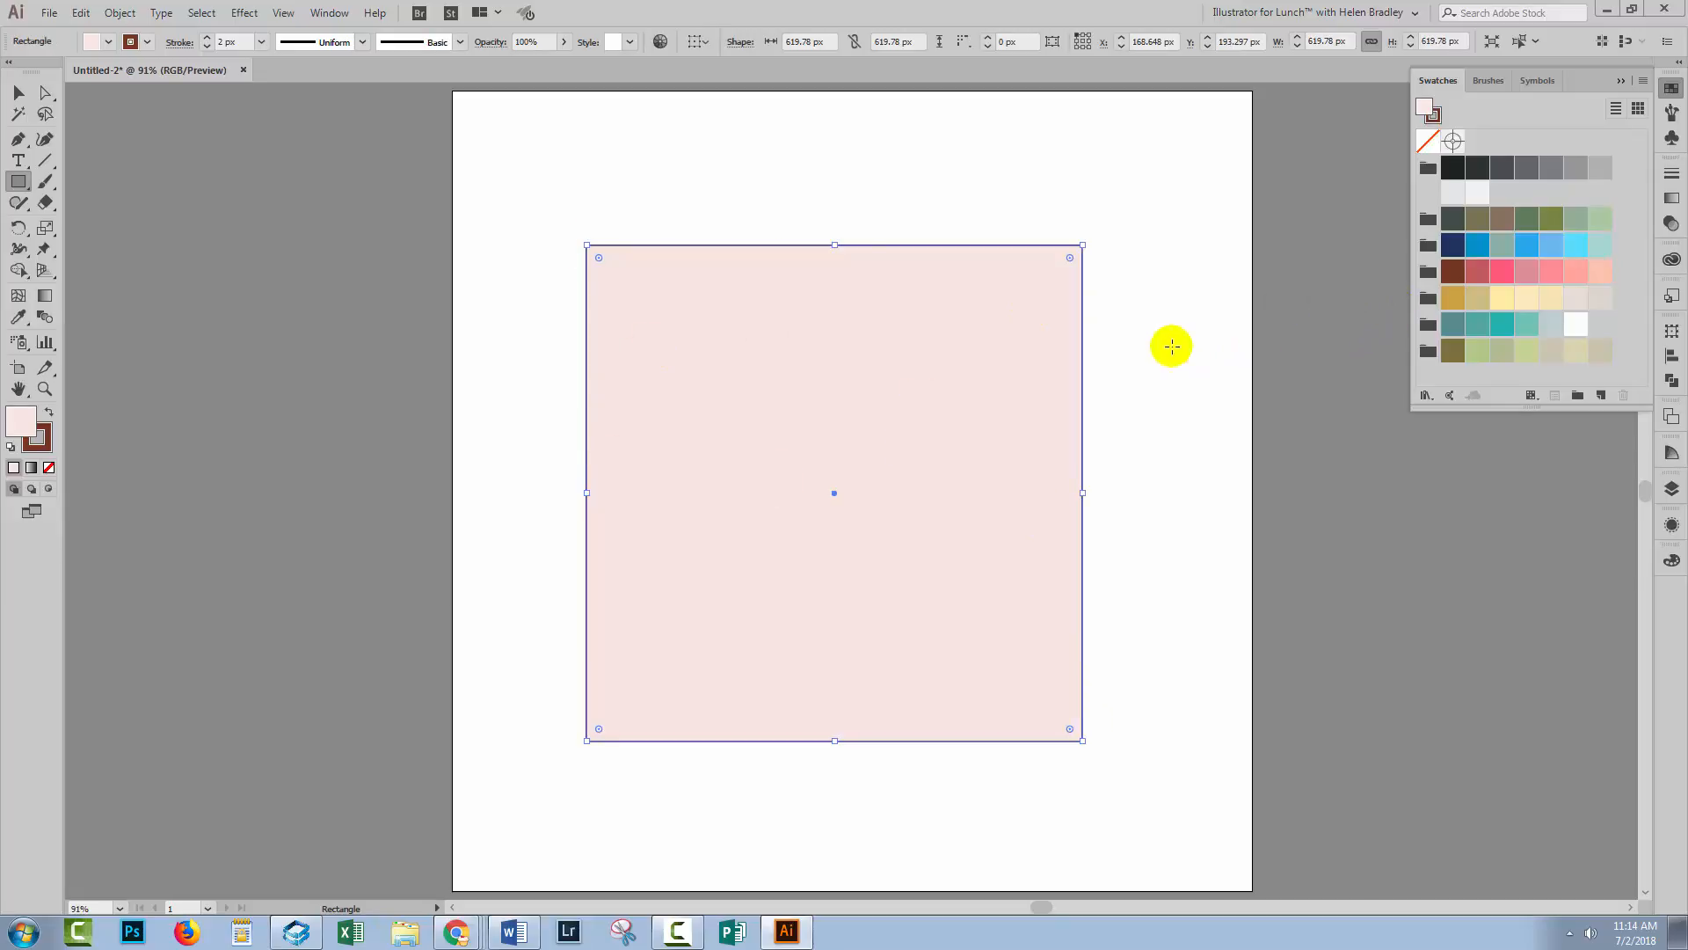
{"action": "left_click", "coordinate": [1476, 278]}
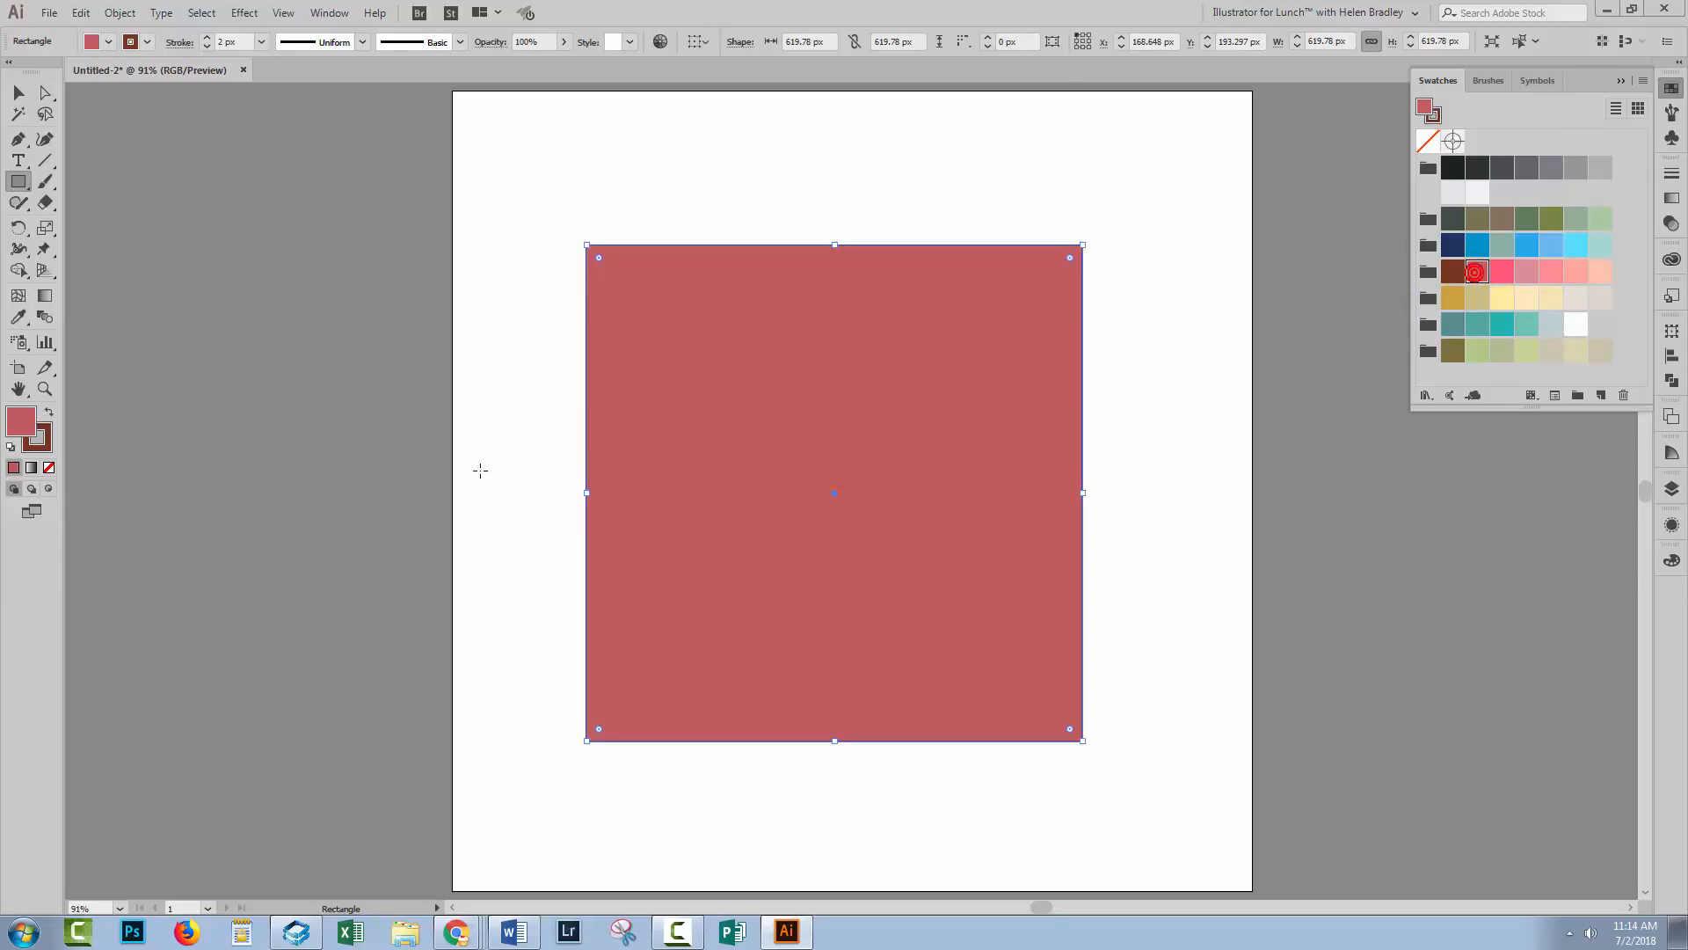
{"action": "left_click", "coordinate": [38, 439]}
{"action": "left_click", "coordinate": [49, 468]}
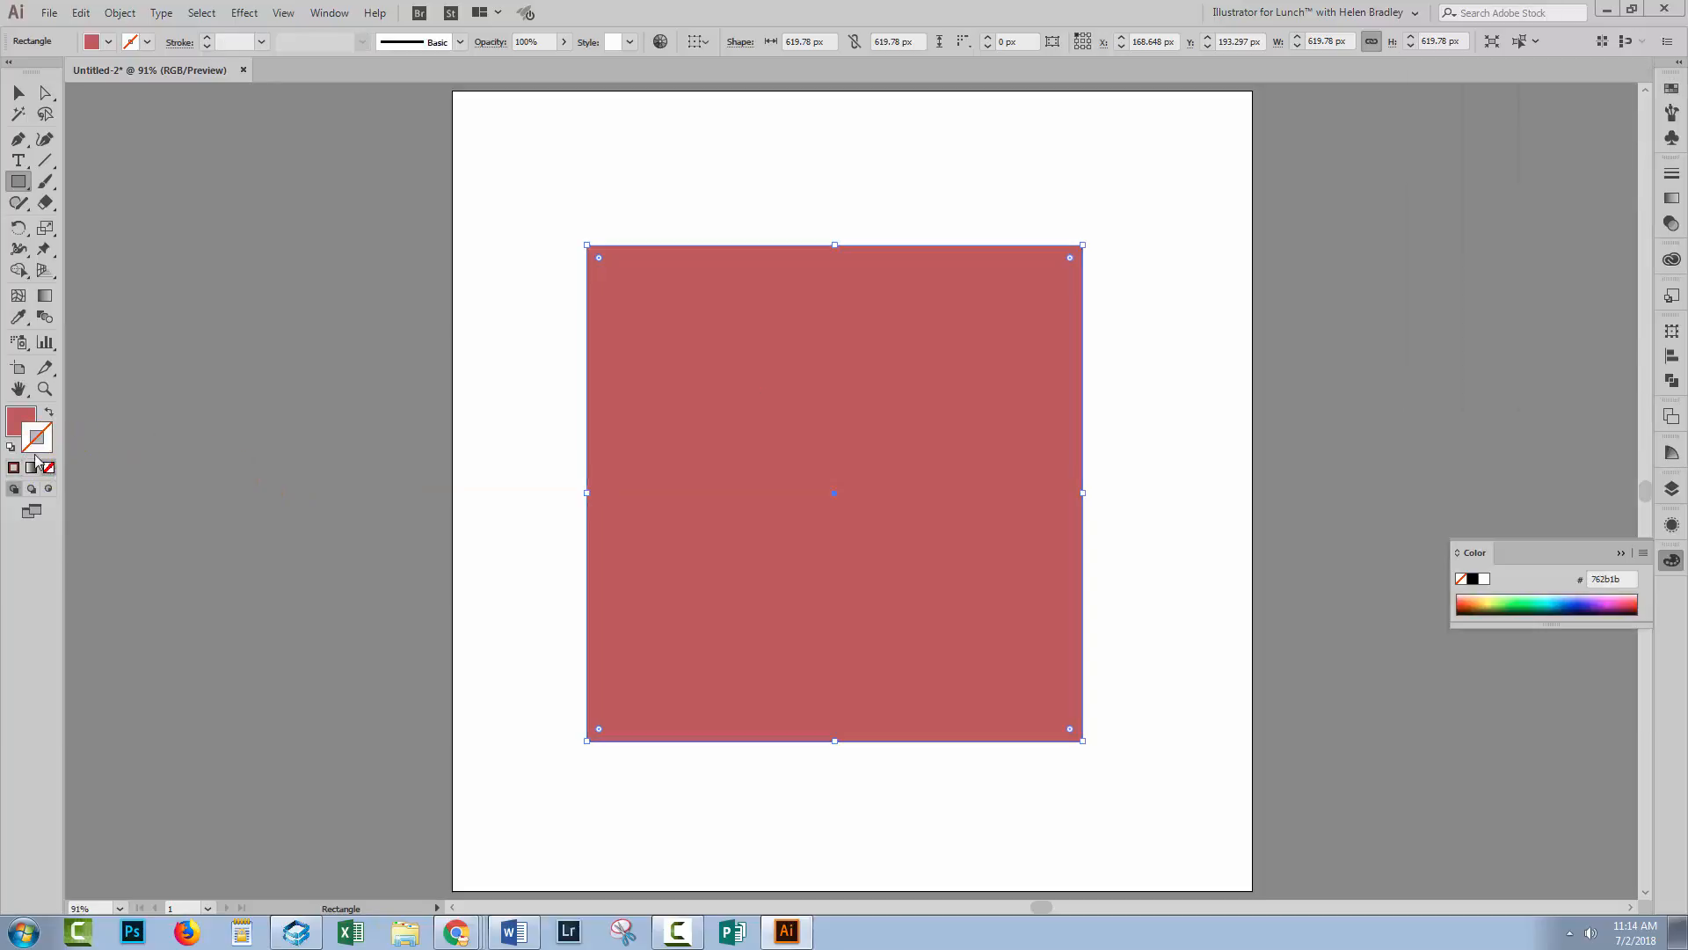
{"action": "left_click", "coordinate": [22, 431]}
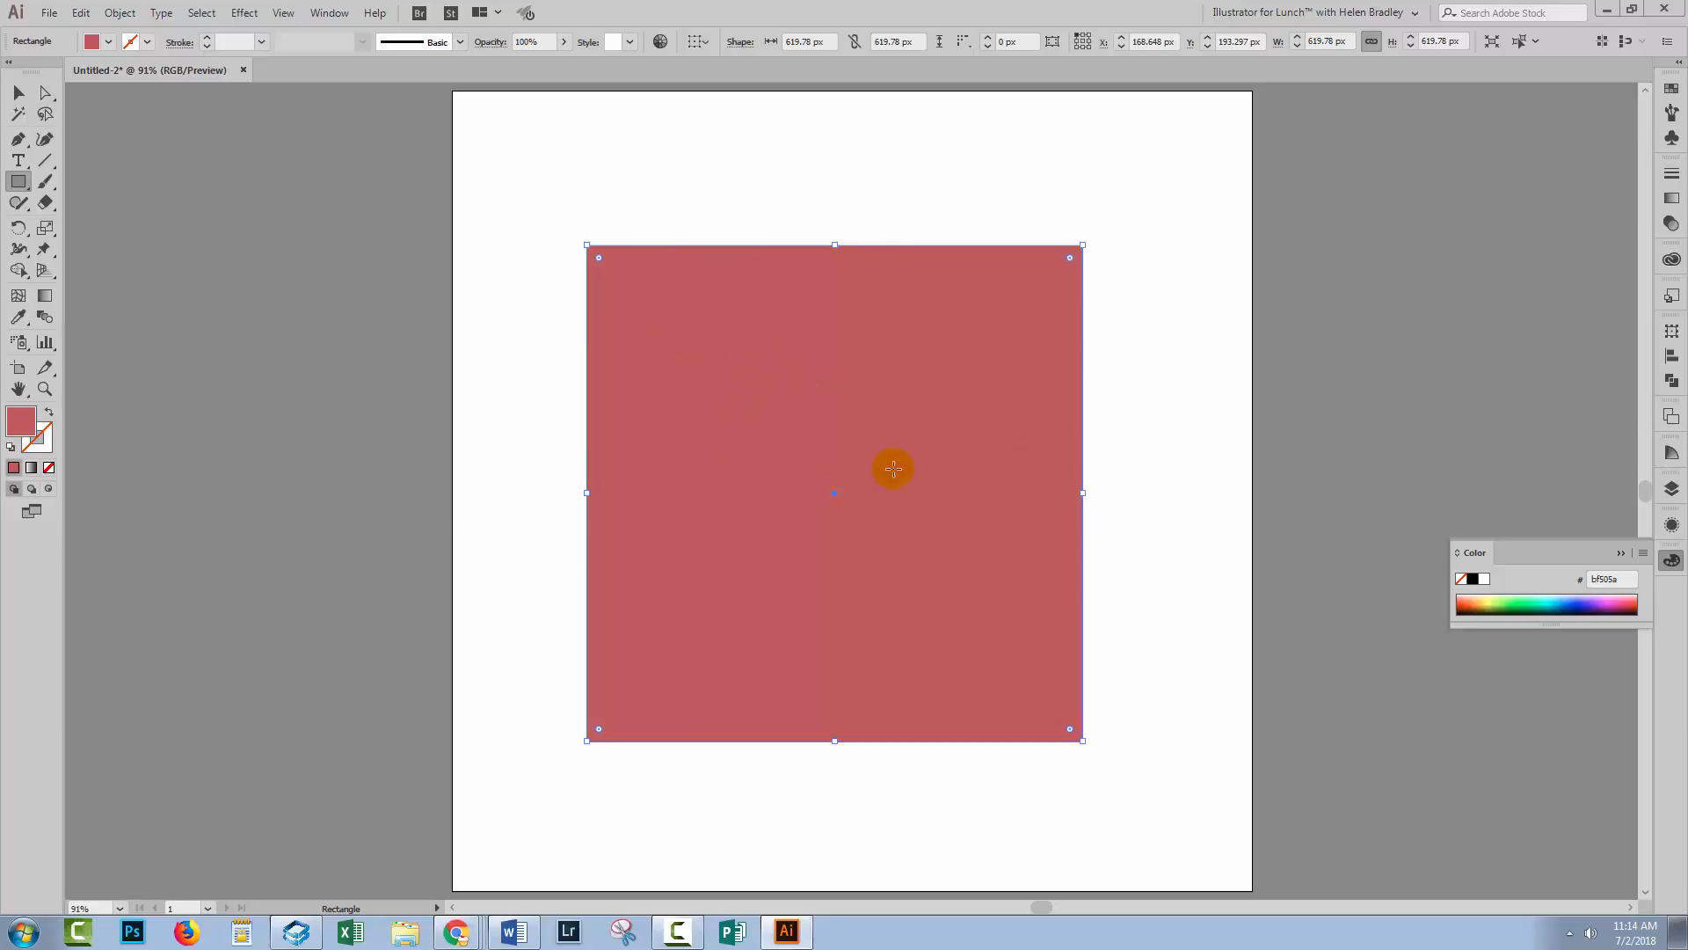
Try making a pattern from the red square and dismiss the notice about the new swatch
{"action": "left_click", "coordinate": [119, 12]}
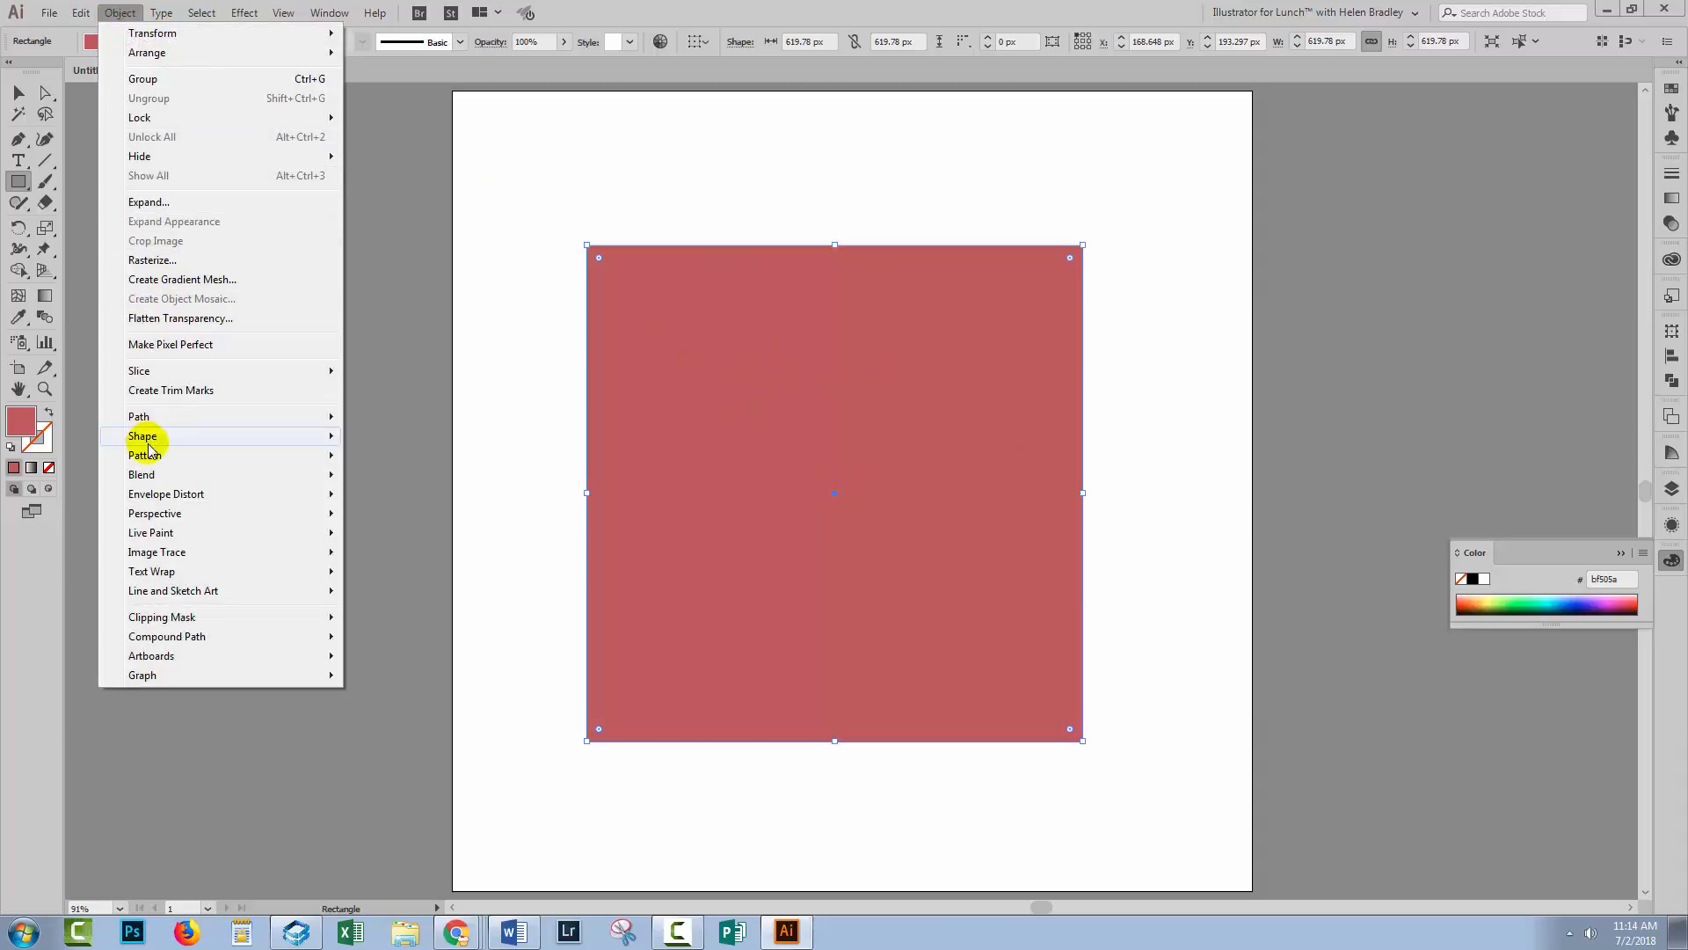
{"action": "left_click", "coordinate": [362, 456]}
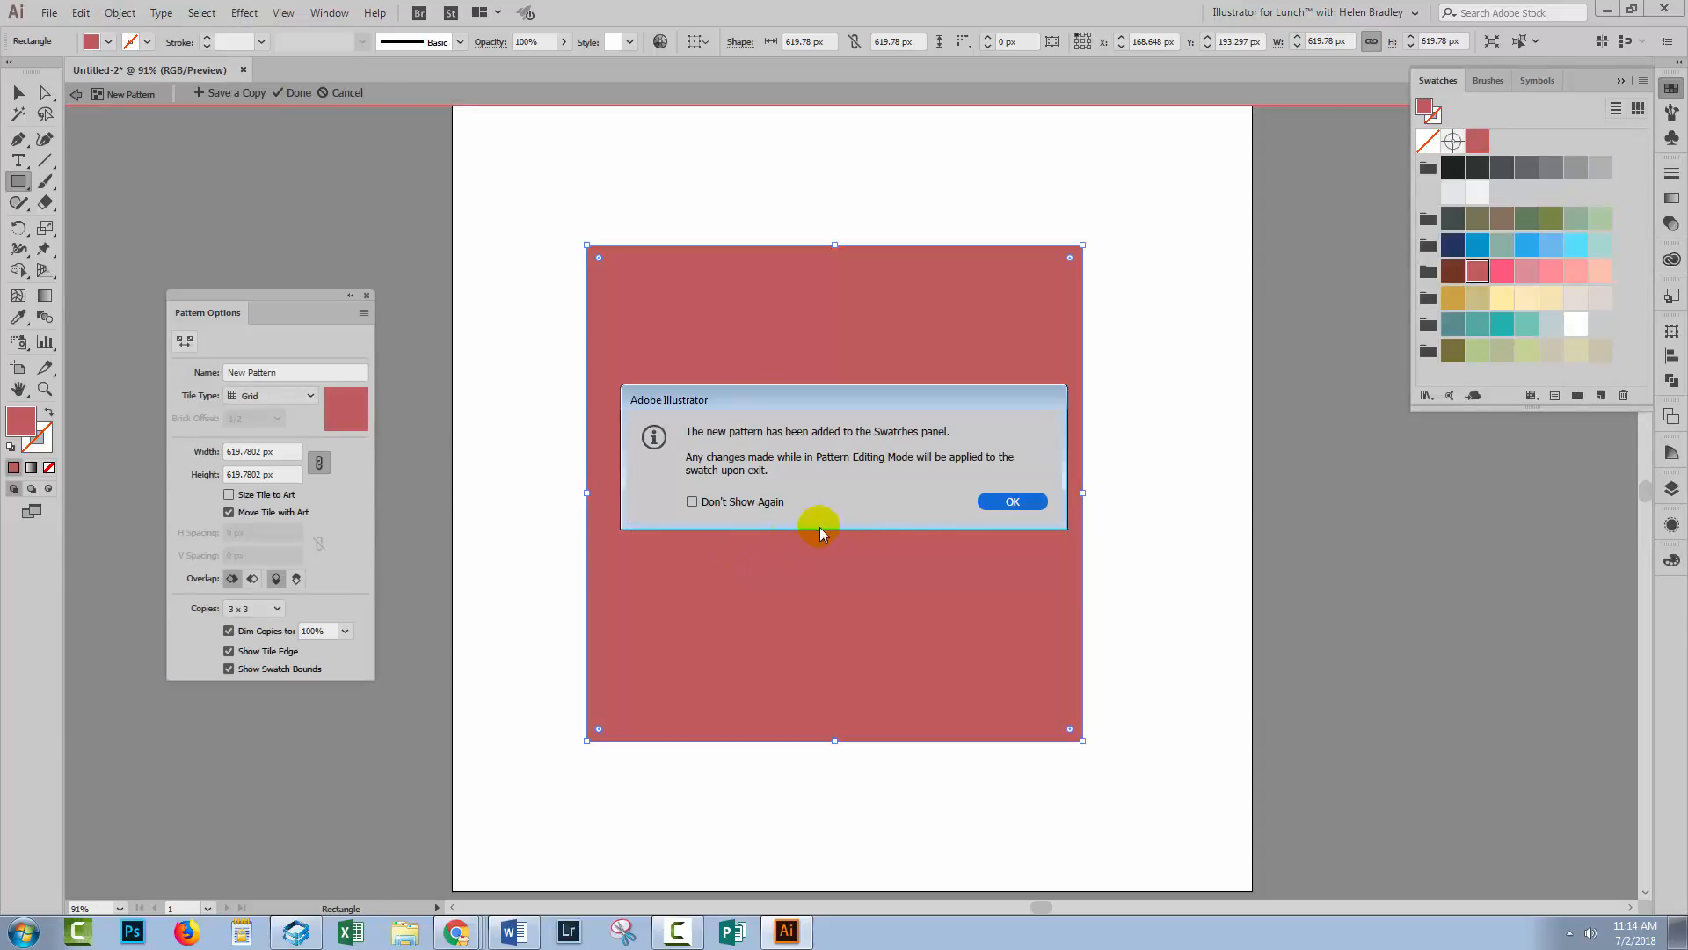
{"action": "left_click", "coordinate": [1012, 501]}
{"action": "left_click", "coordinate": [519, 514]}
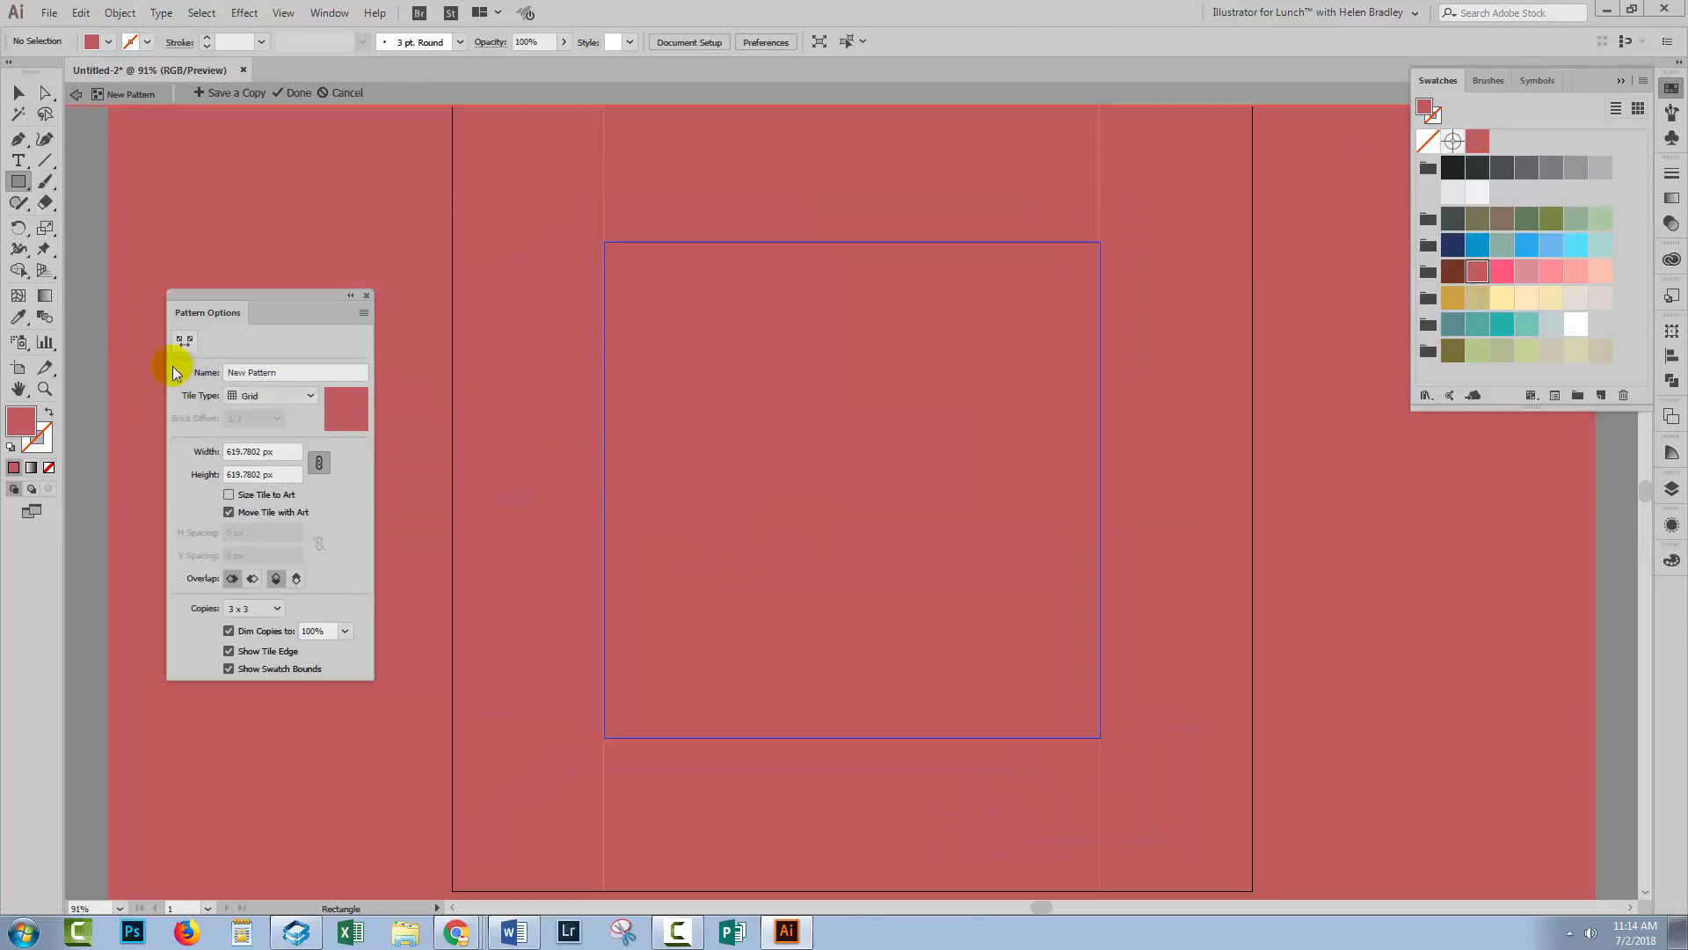
Draw a circle about 124 px in diameter inside the red pattern tile and fill it with white
{"action": "left_click_drag", "start_coordinate": [15, 185], "coordinate": [74, 220]}
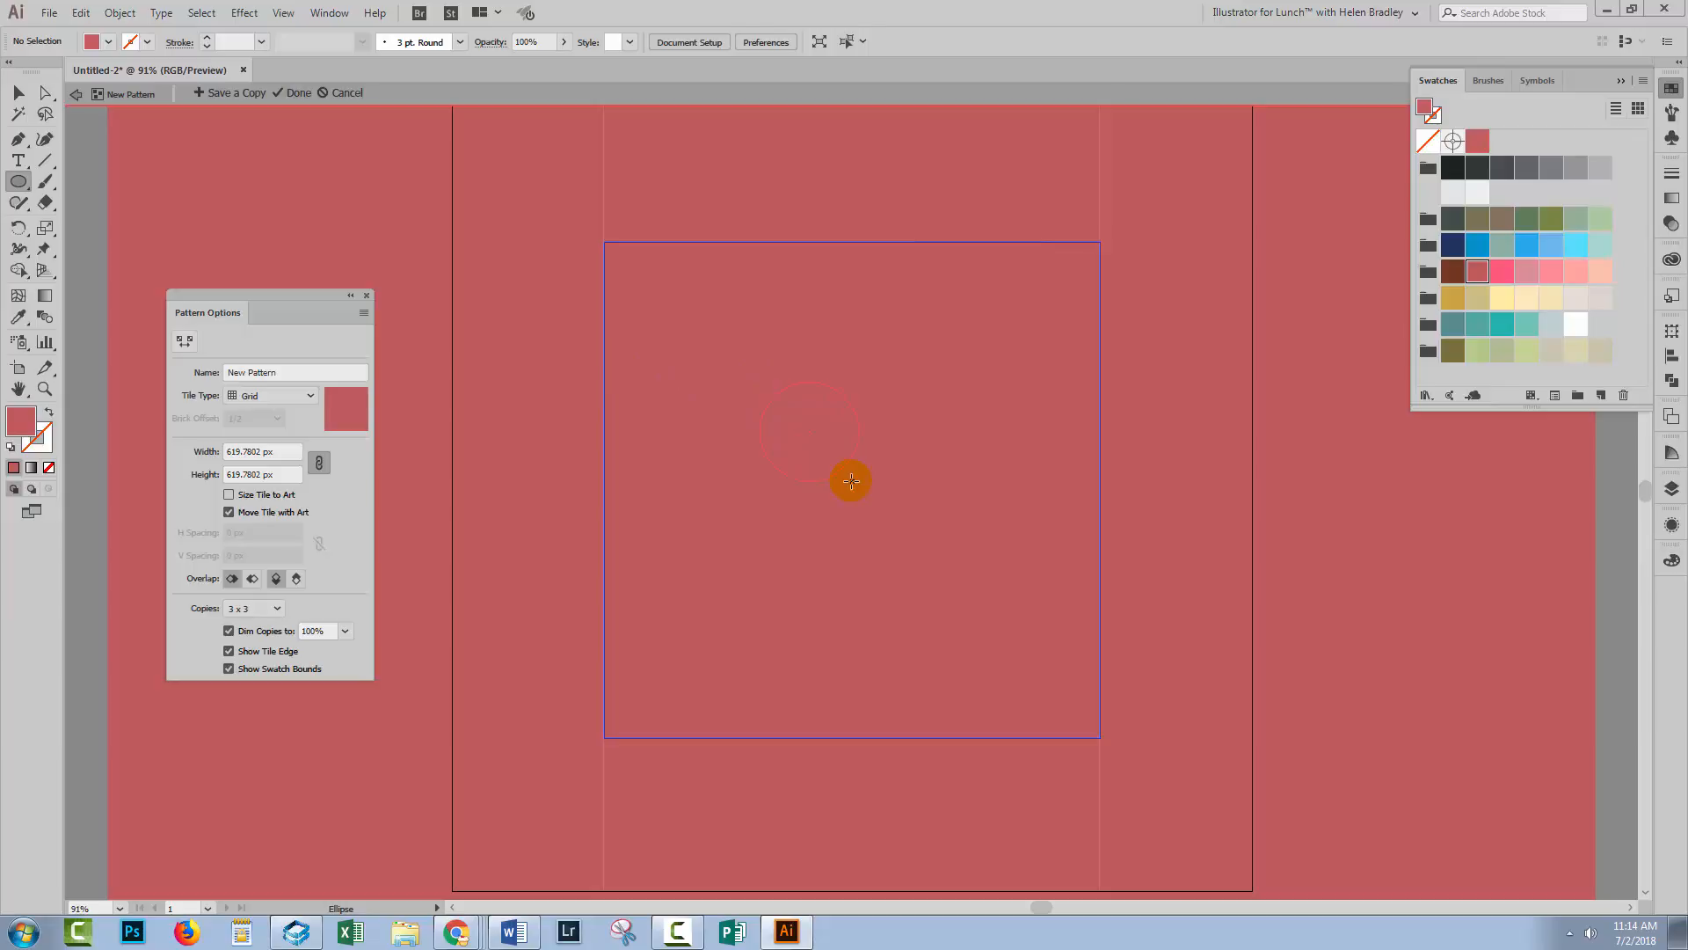
{"action": "left_click_drag", "start_coordinate": [852, 480], "coordinate": [853, 480]}
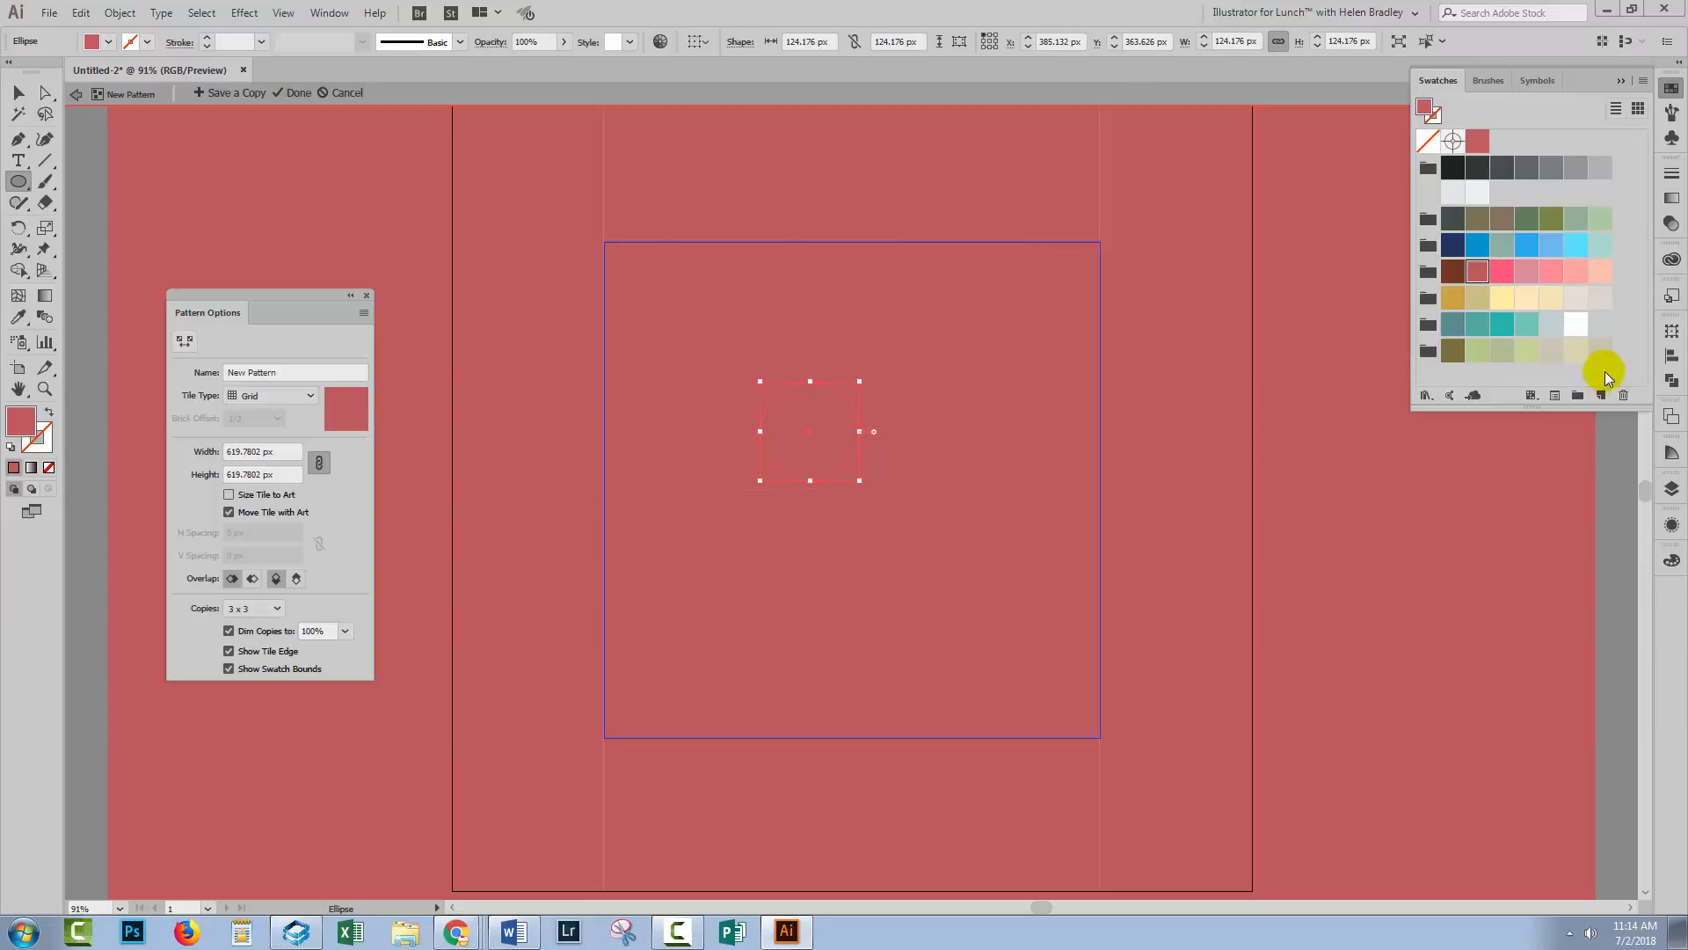
{"action": "left_click", "coordinate": [1575, 325]}
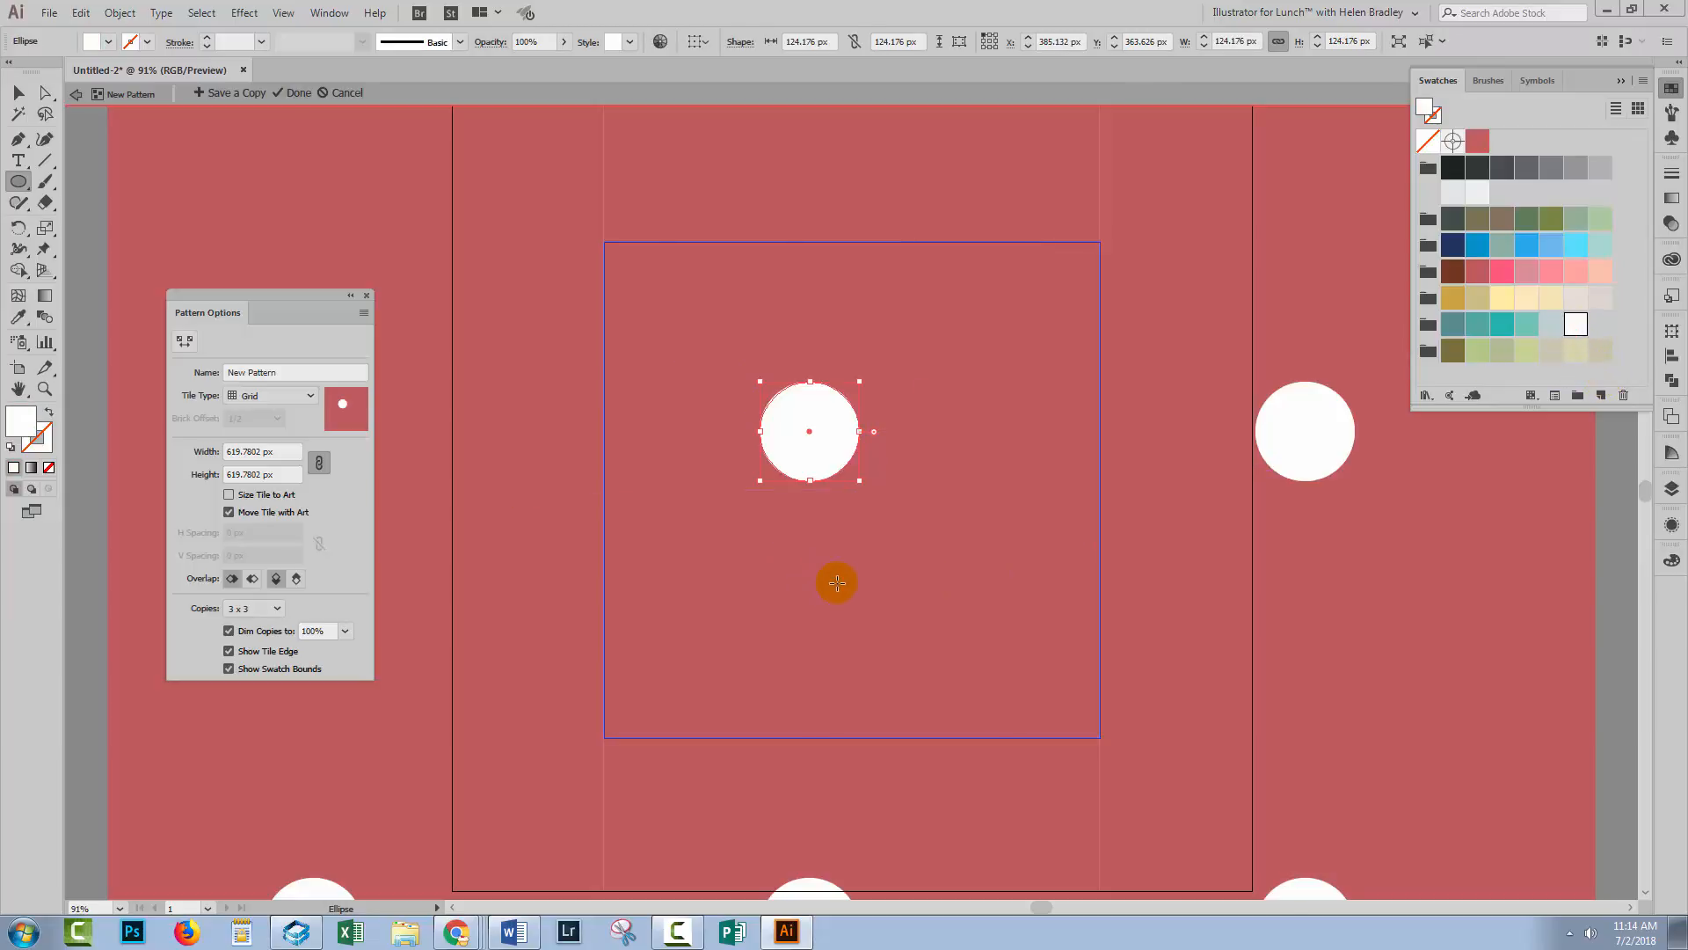
{"action": "scroll", "coordinate": [837, 604], "scroll_direction": "down", "scroll_amount": 5}
{"action": "scroll", "coordinate": [792, 670], "scroll_direction": "up", "scroll_amount": 5}
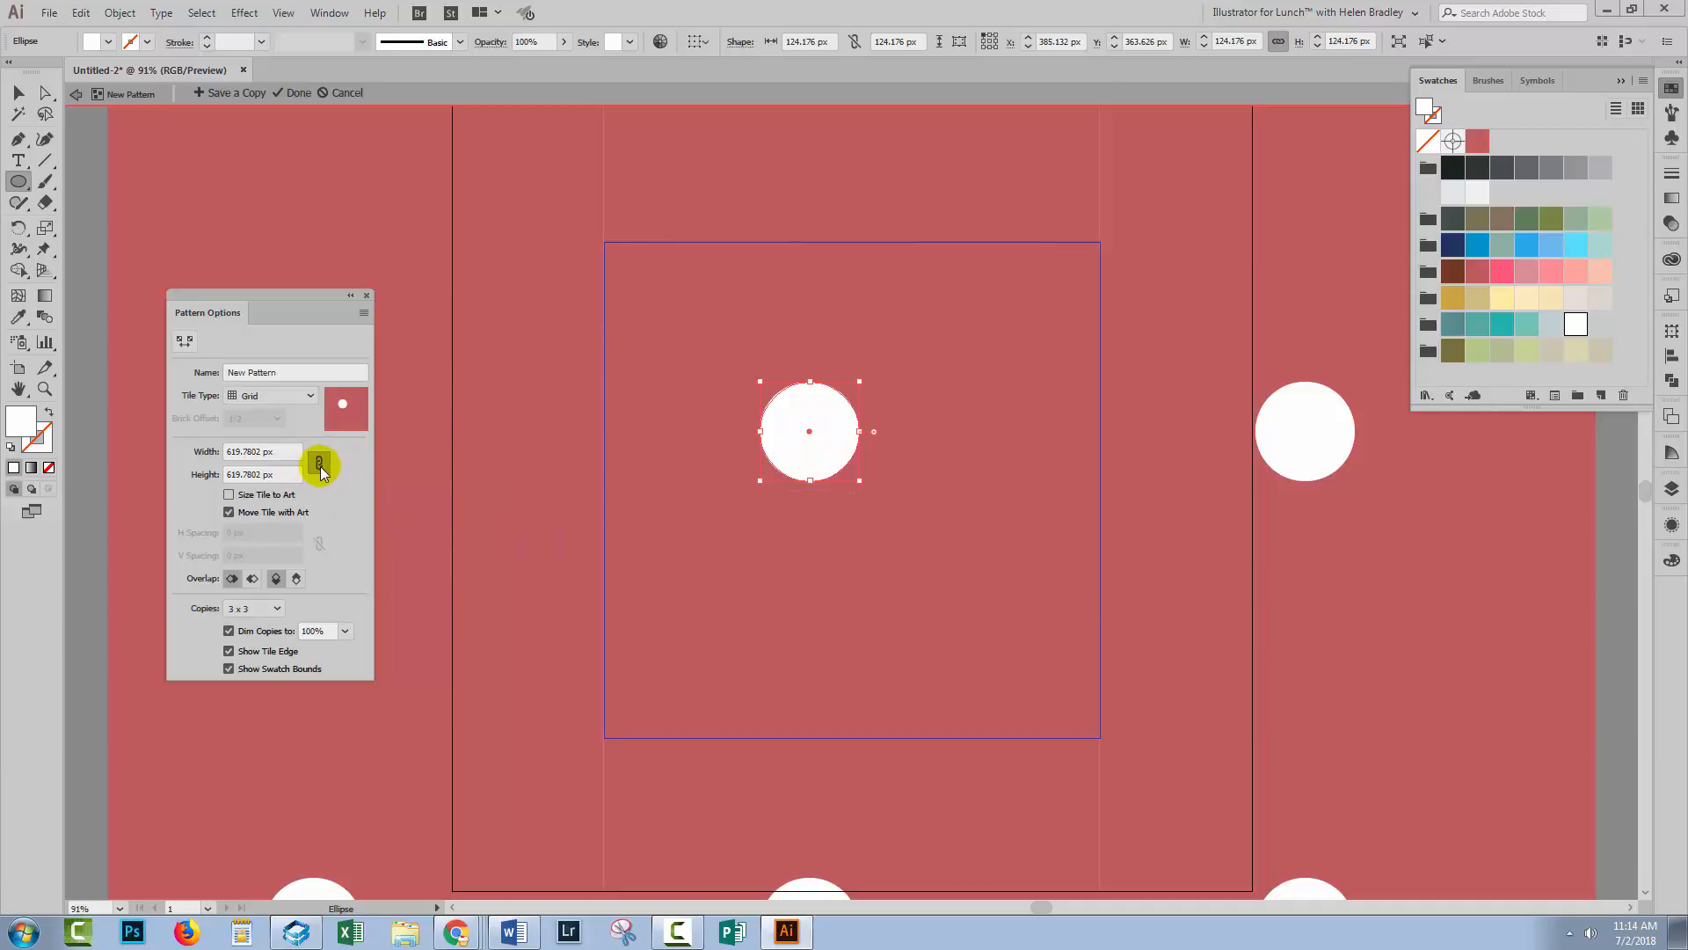
Shrink the red pattern's linked tile width and height in 10 px increments to 440 px and below
{"action": "left_click", "coordinate": [282, 452]}
{"action": "type", "text": "530"}
{"action": "key", "text": "Return"}
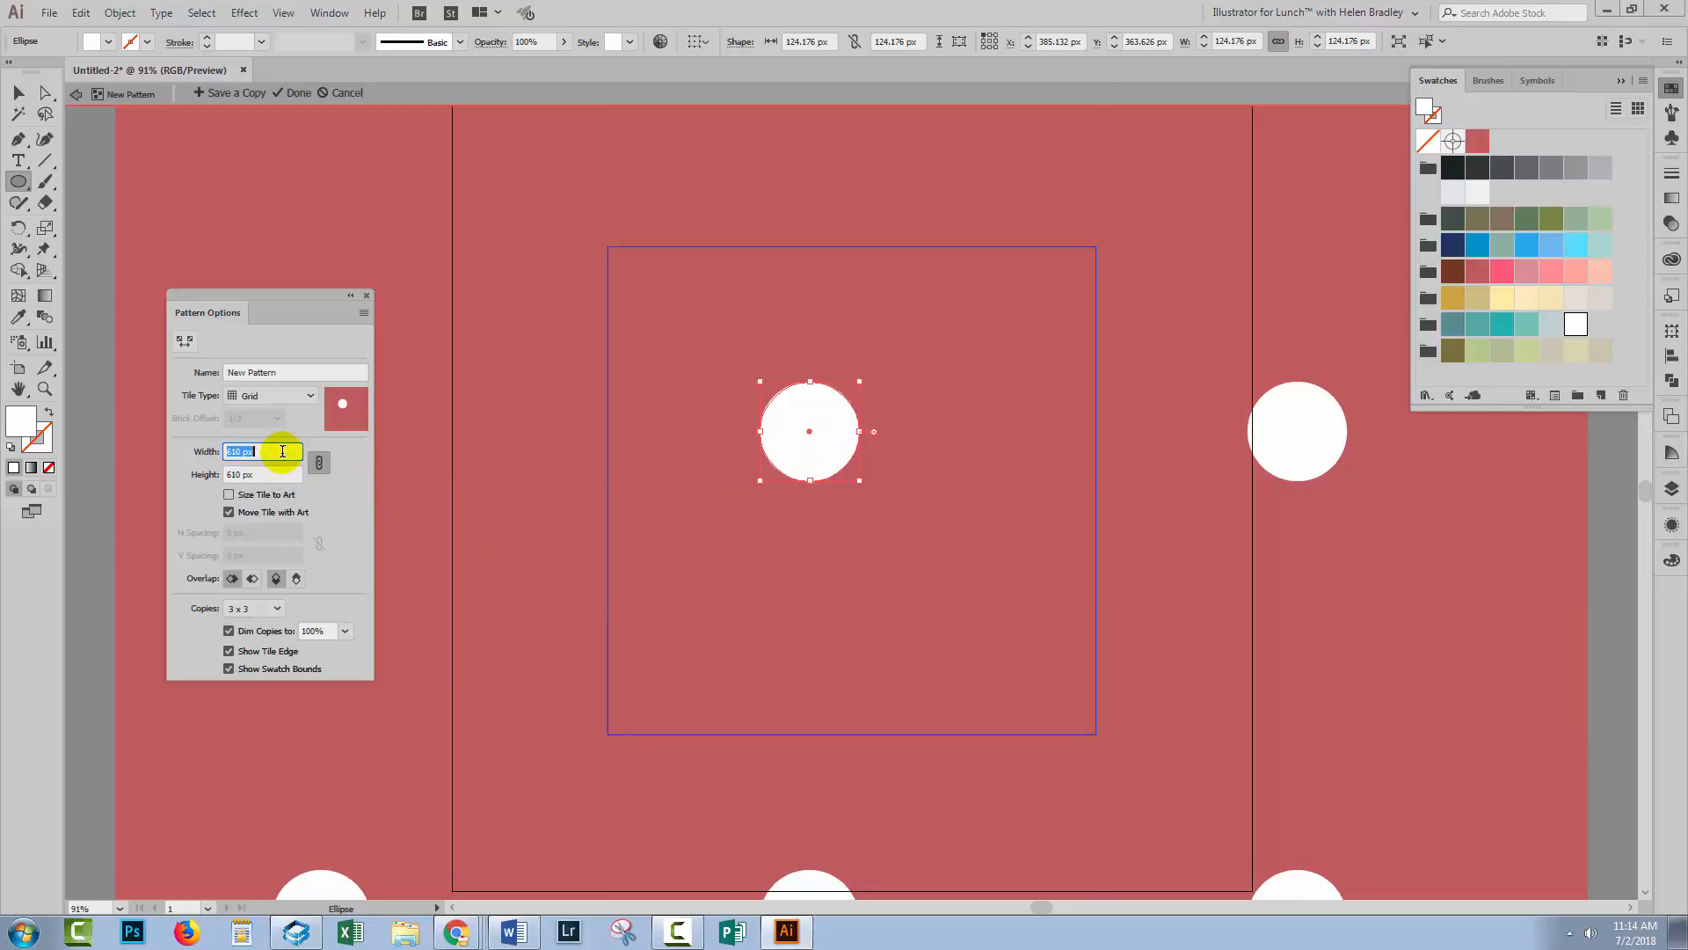
{"action": "key", "text": "shift+Down"}
{"action": "key", "text": "shift+Down"}
{"action": "key", "text": "shift+Down"}
{"action": "key", "text": "shift+Down"}
{"action": "key", "text": "shift+Down"}
{"action": "key", "text": "shift+Down"}
{"action": "key", "text": "shift+Down"}
{"action": "key", "text": "shift+Down"}
{"action": "key", "text": "shift+Down"}
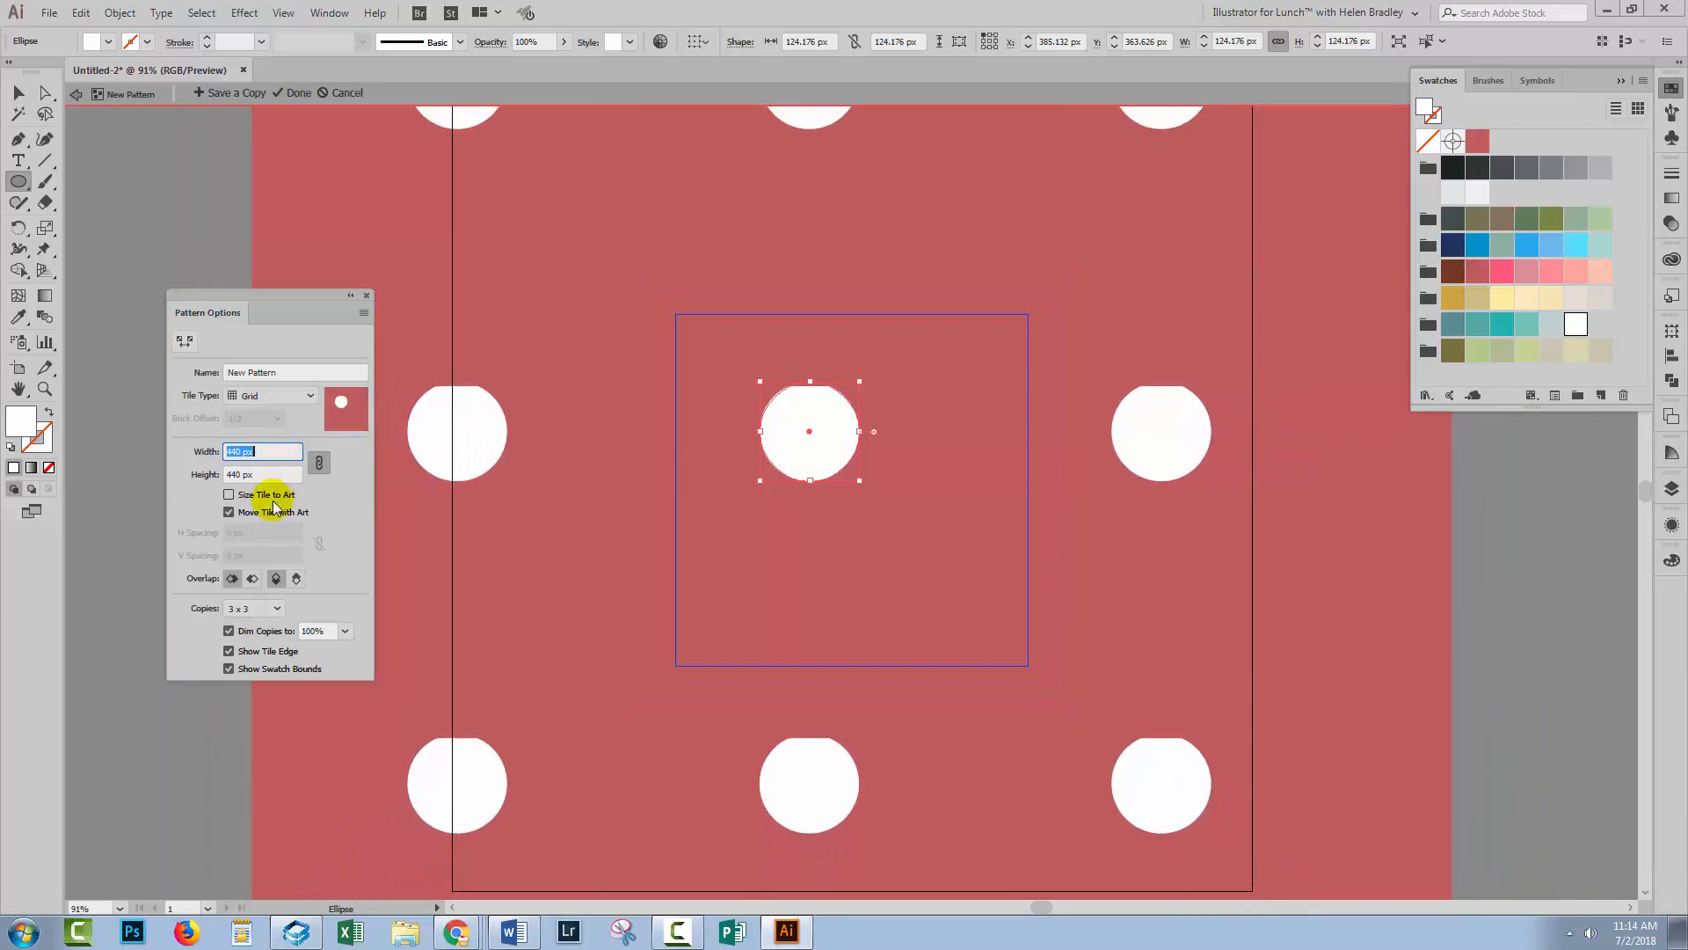
{"action": "left_click", "coordinate": [250, 475]}
{"action": "key", "text": "shift+Down"}
{"action": "key", "text": "shift+Down"}
{"action": "key", "text": "shift+Down"}
{"action": "key", "text": "shift+Down"}
{"action": "key", "text": "shift+Down"}
{"action": "key", "text": "shift+Down"}
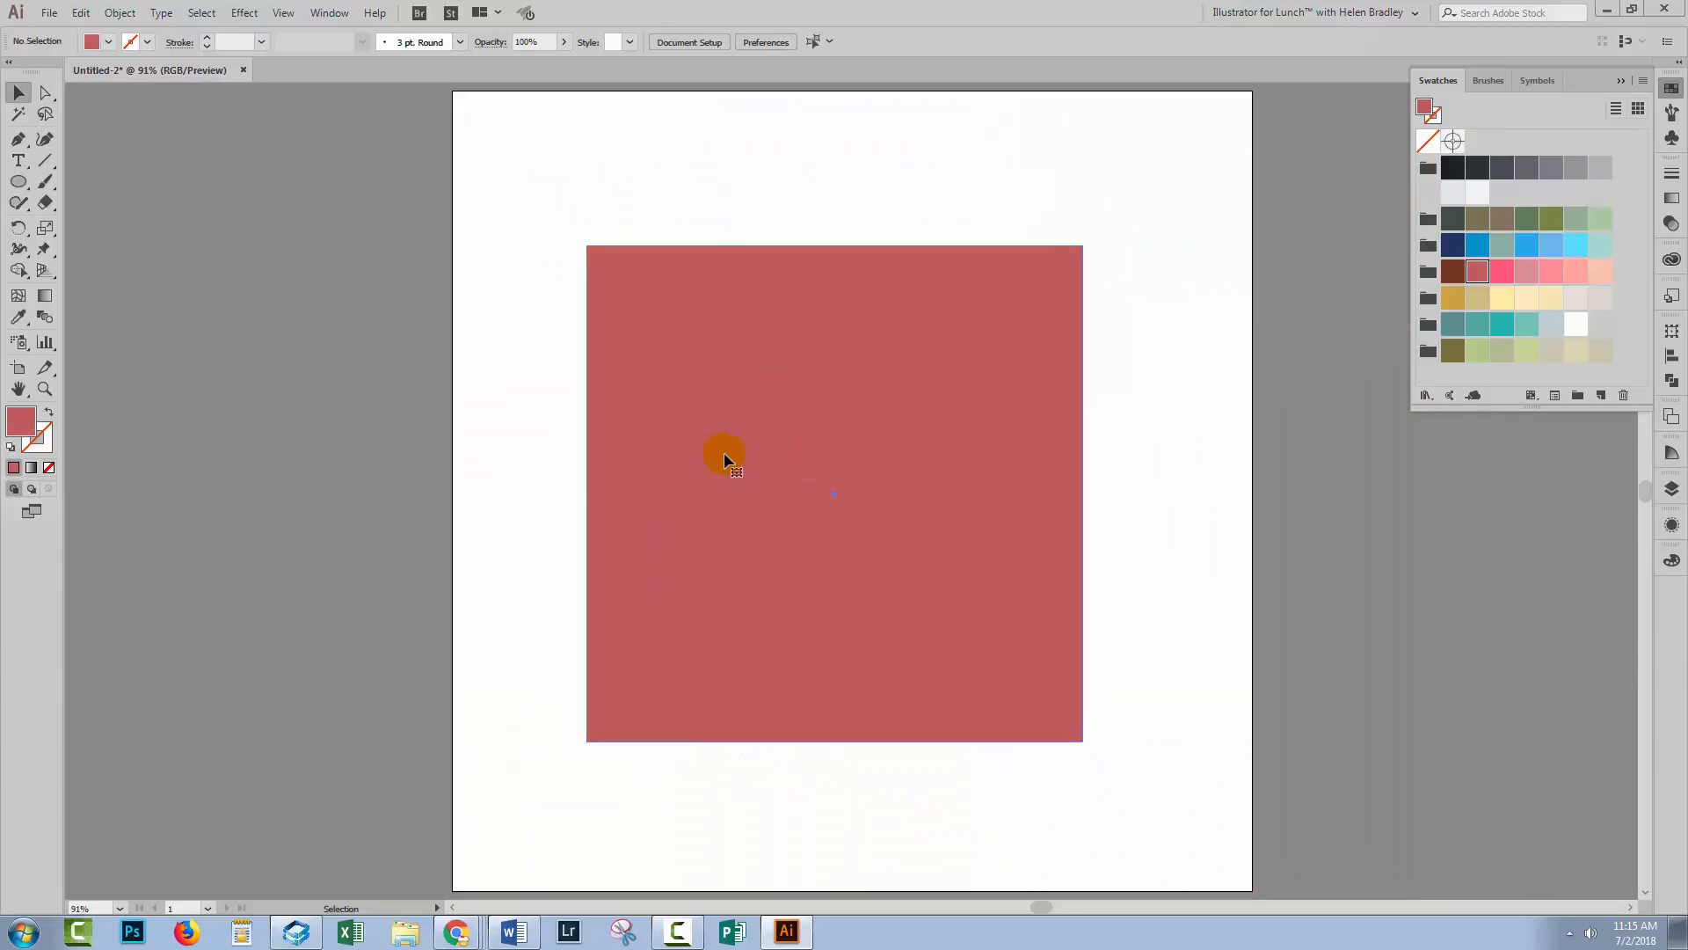
Delete the red square and draw a circle about 90 px in diameter filled with light grey
{"action": "left_click", "coordinate": [978, 548]}
{"action": "key", "text": "Delete"}
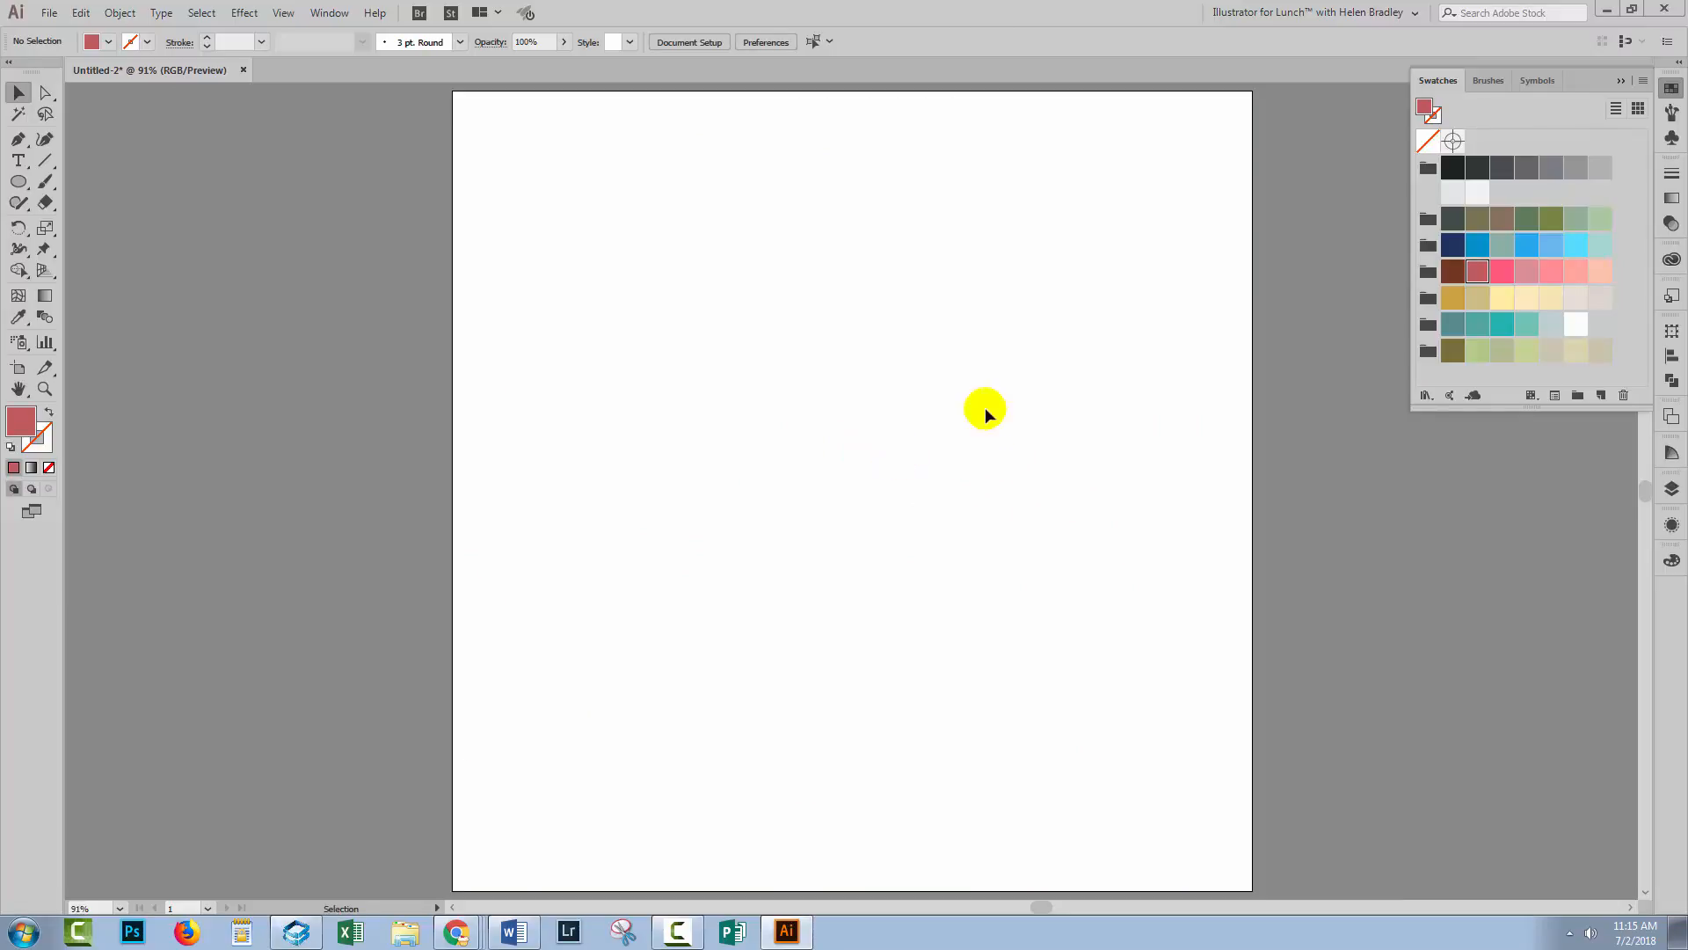
{"action": "left_click", "coordinate": [17, 181]}
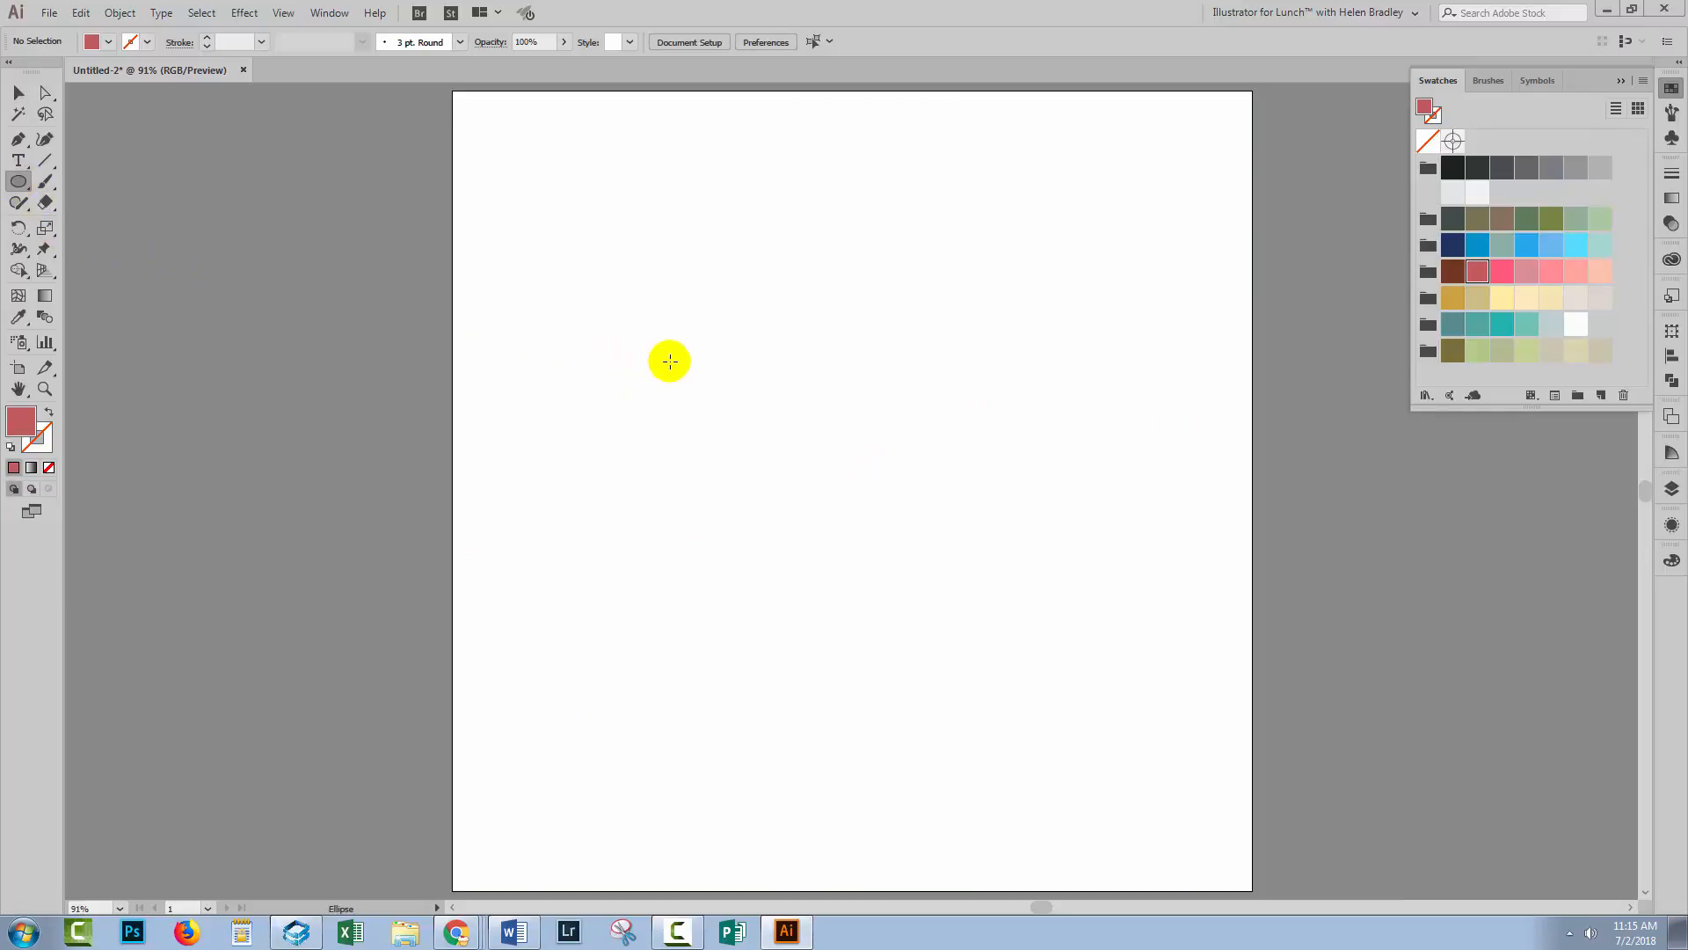
{"action": "left_click_drag", "start_coordinate": [780, 377], "coordinate": [852, 438]}
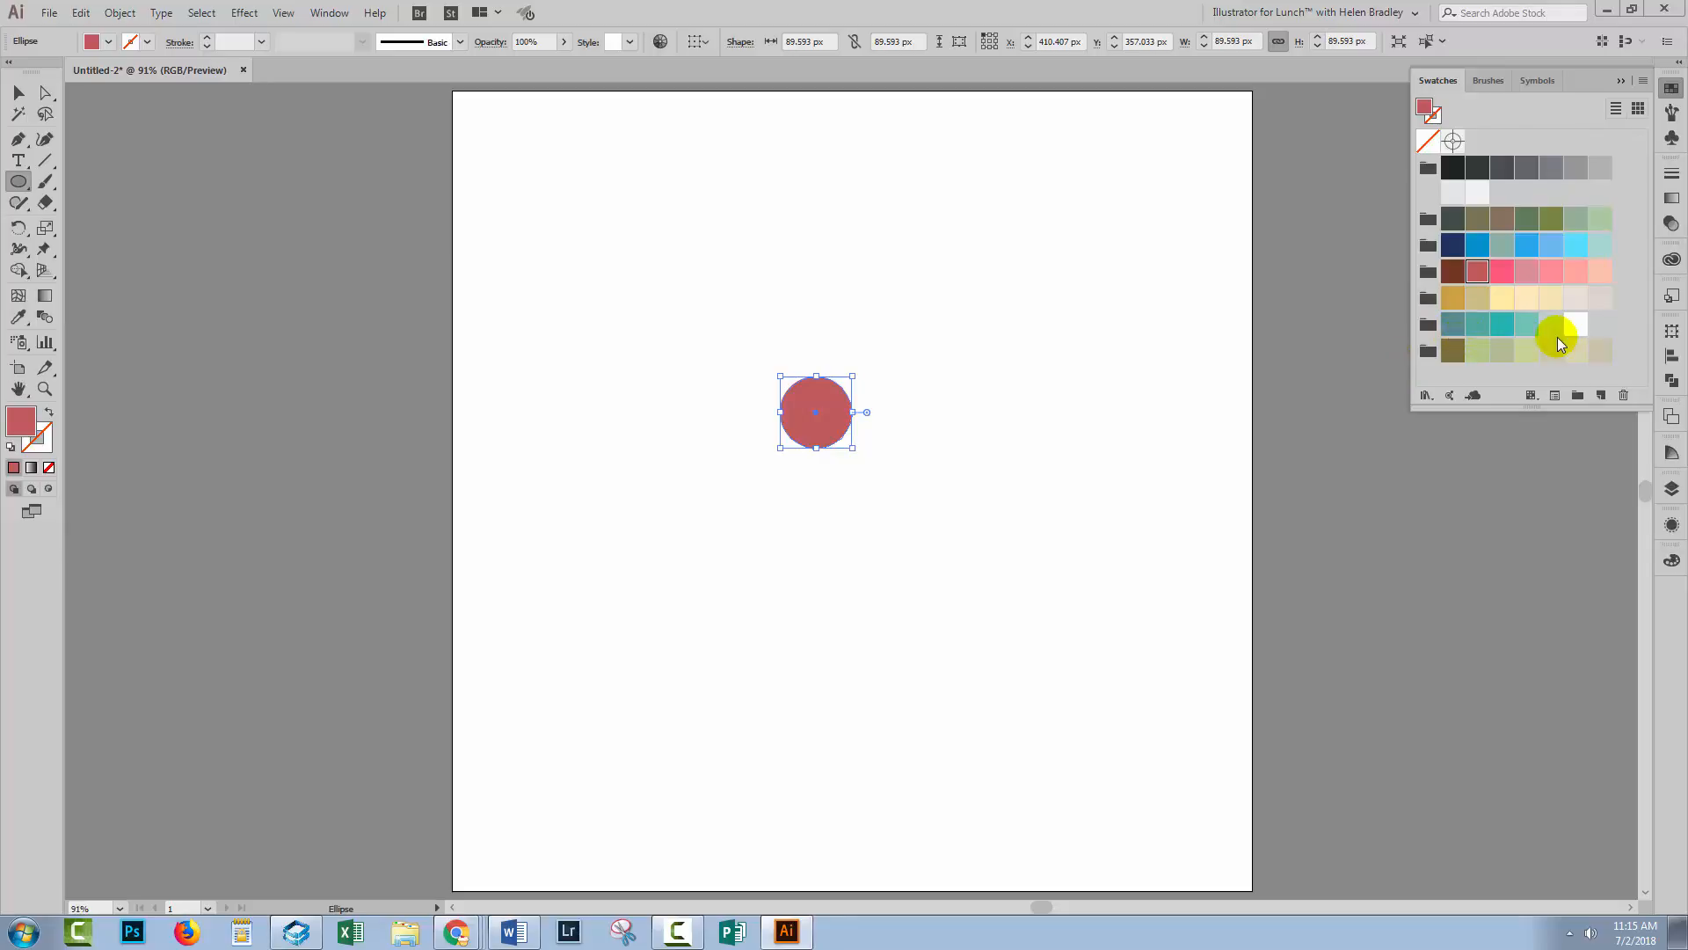
{"action": "left_click", "coordinate": [1453, 190]}
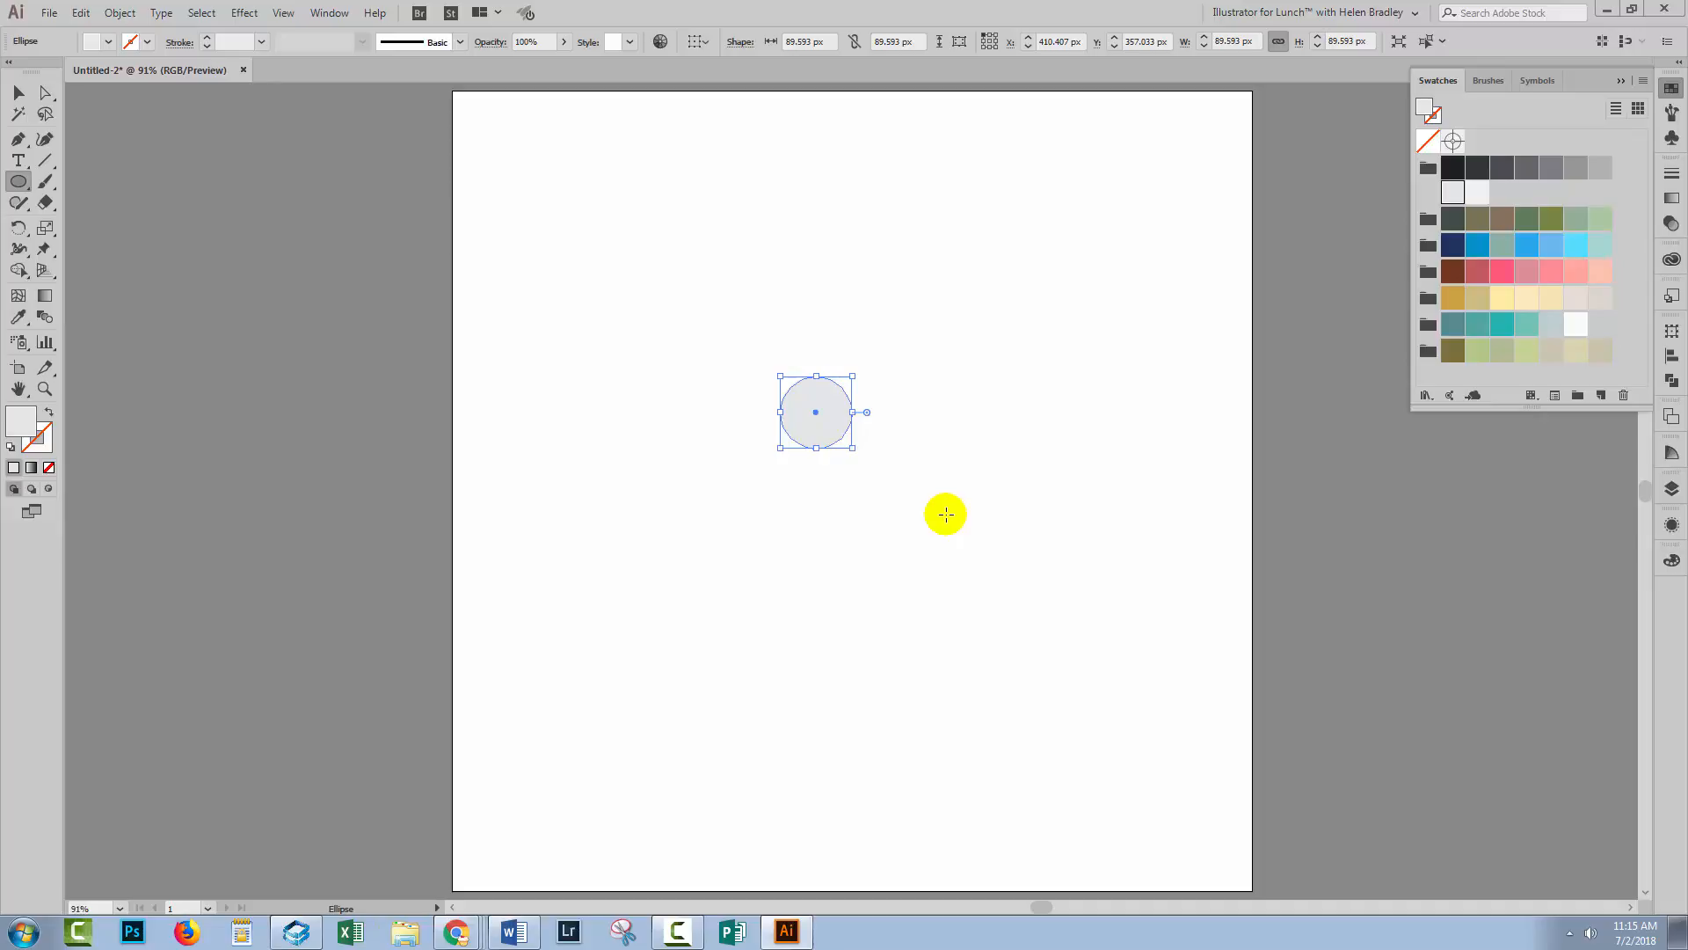
Make a pattern from the grey circle and set its tile type to Brick by Column
{"action": "left_click", "coordinate": [118, 14]}
{"action": "mouse_move", "coordinate": [159, 463]}
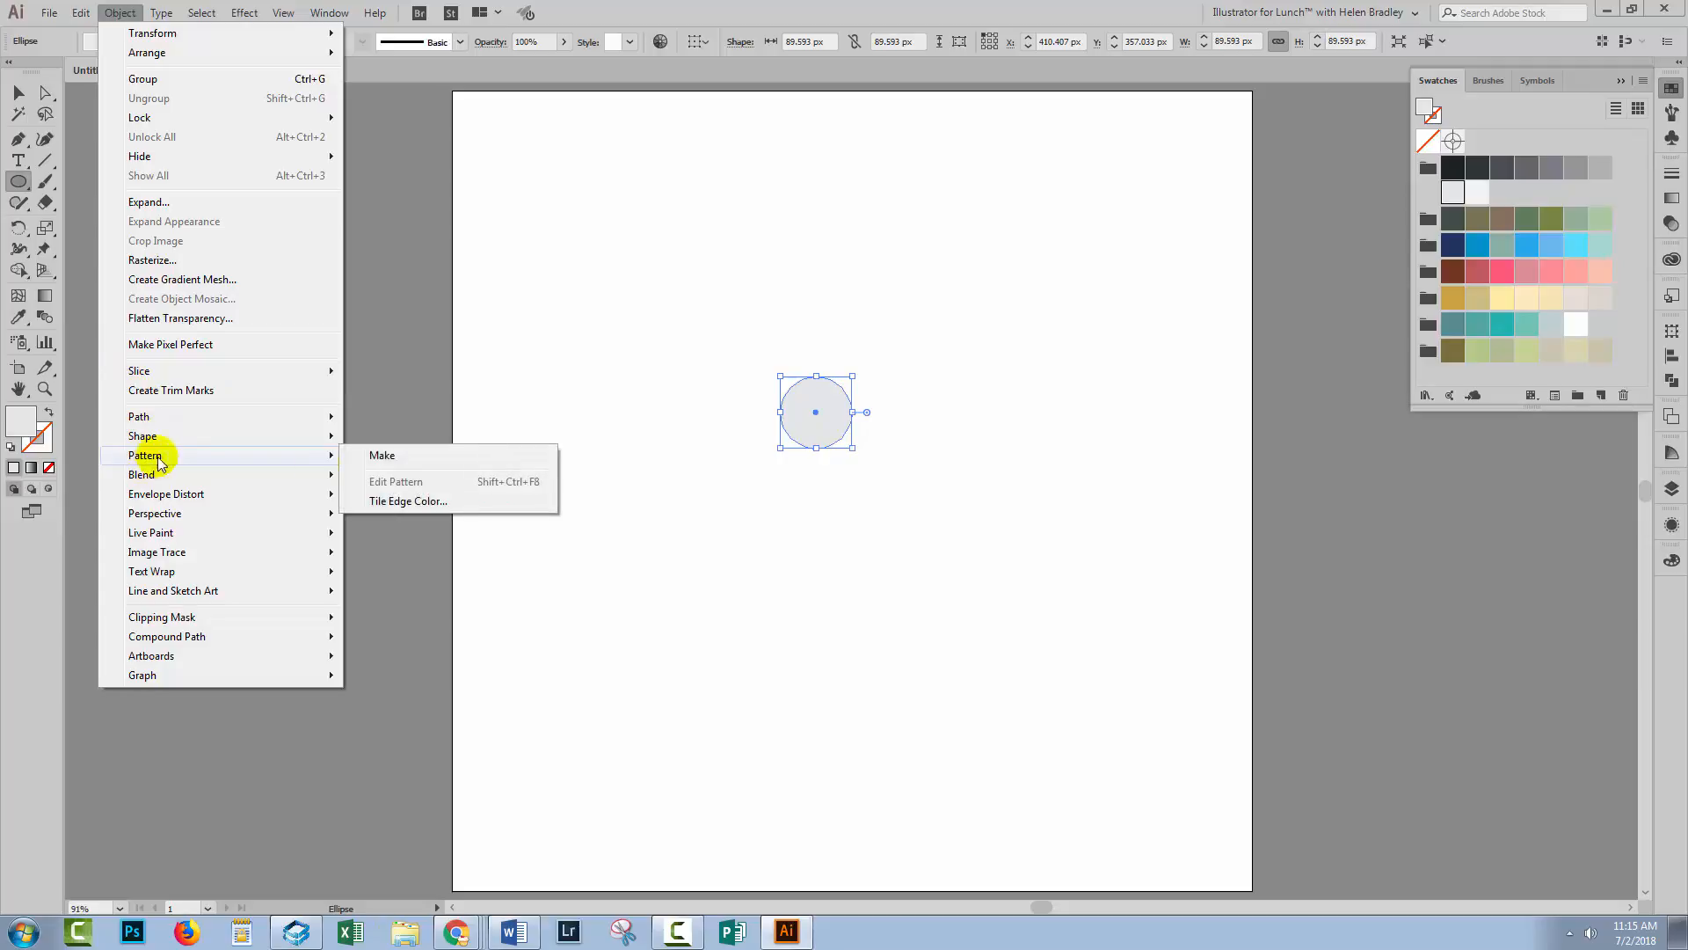
{"action": "left_click", "coordinate": [369, 455]}
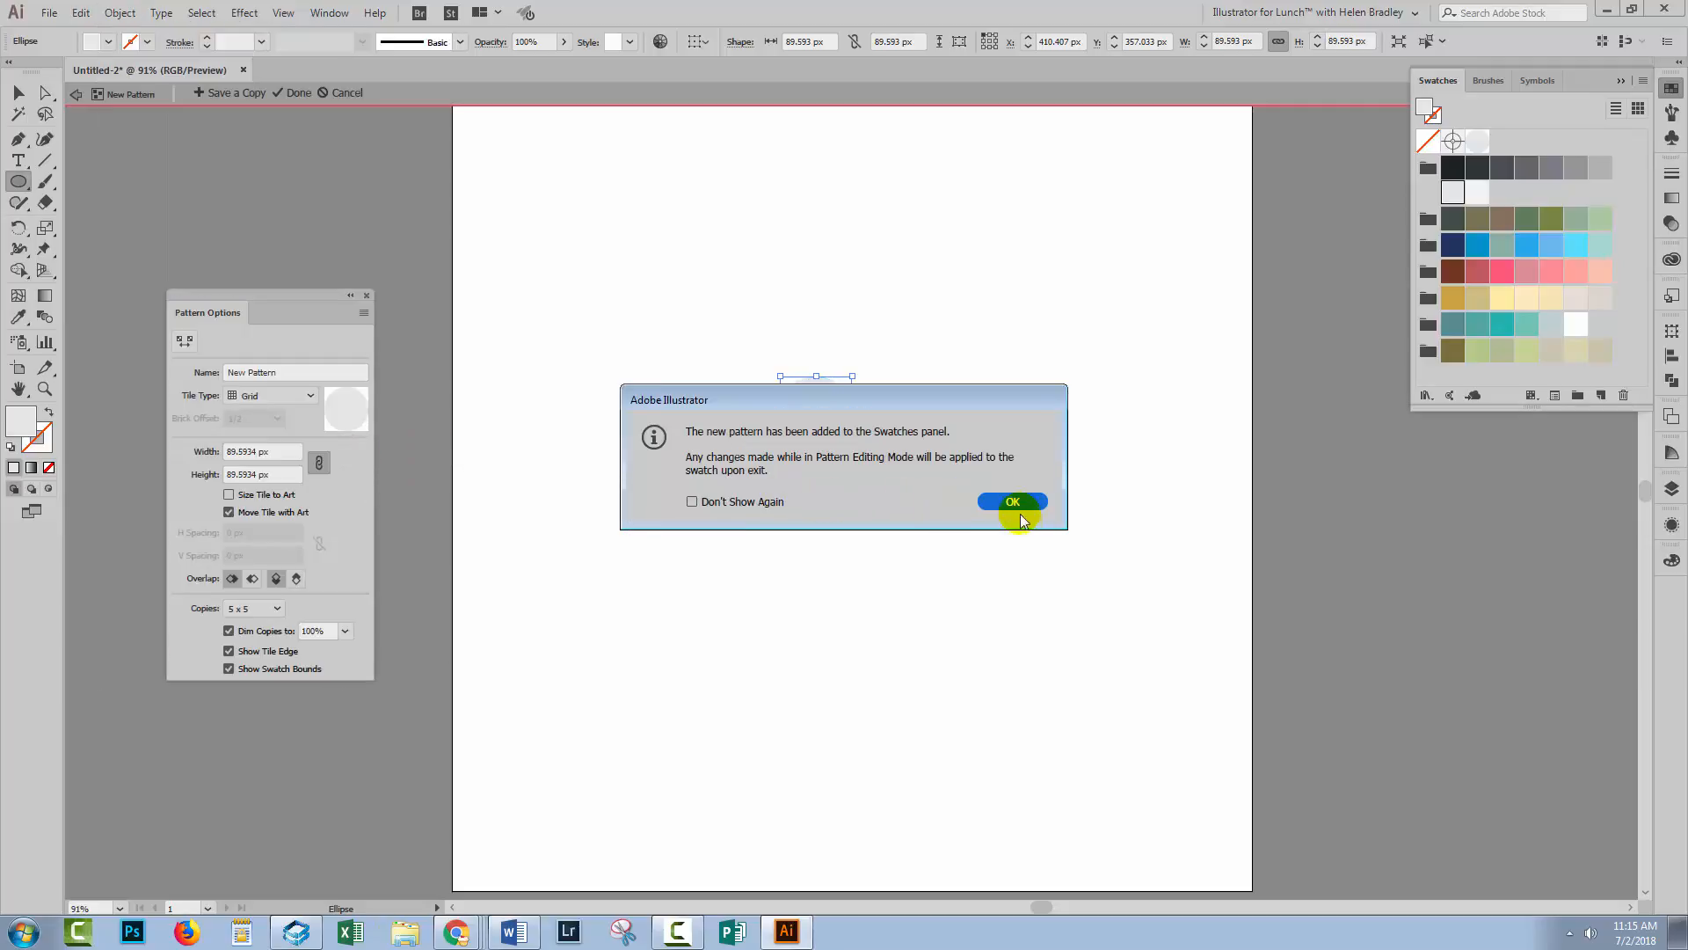
{"action": "left_click", "coordinate": [1012, 501]}
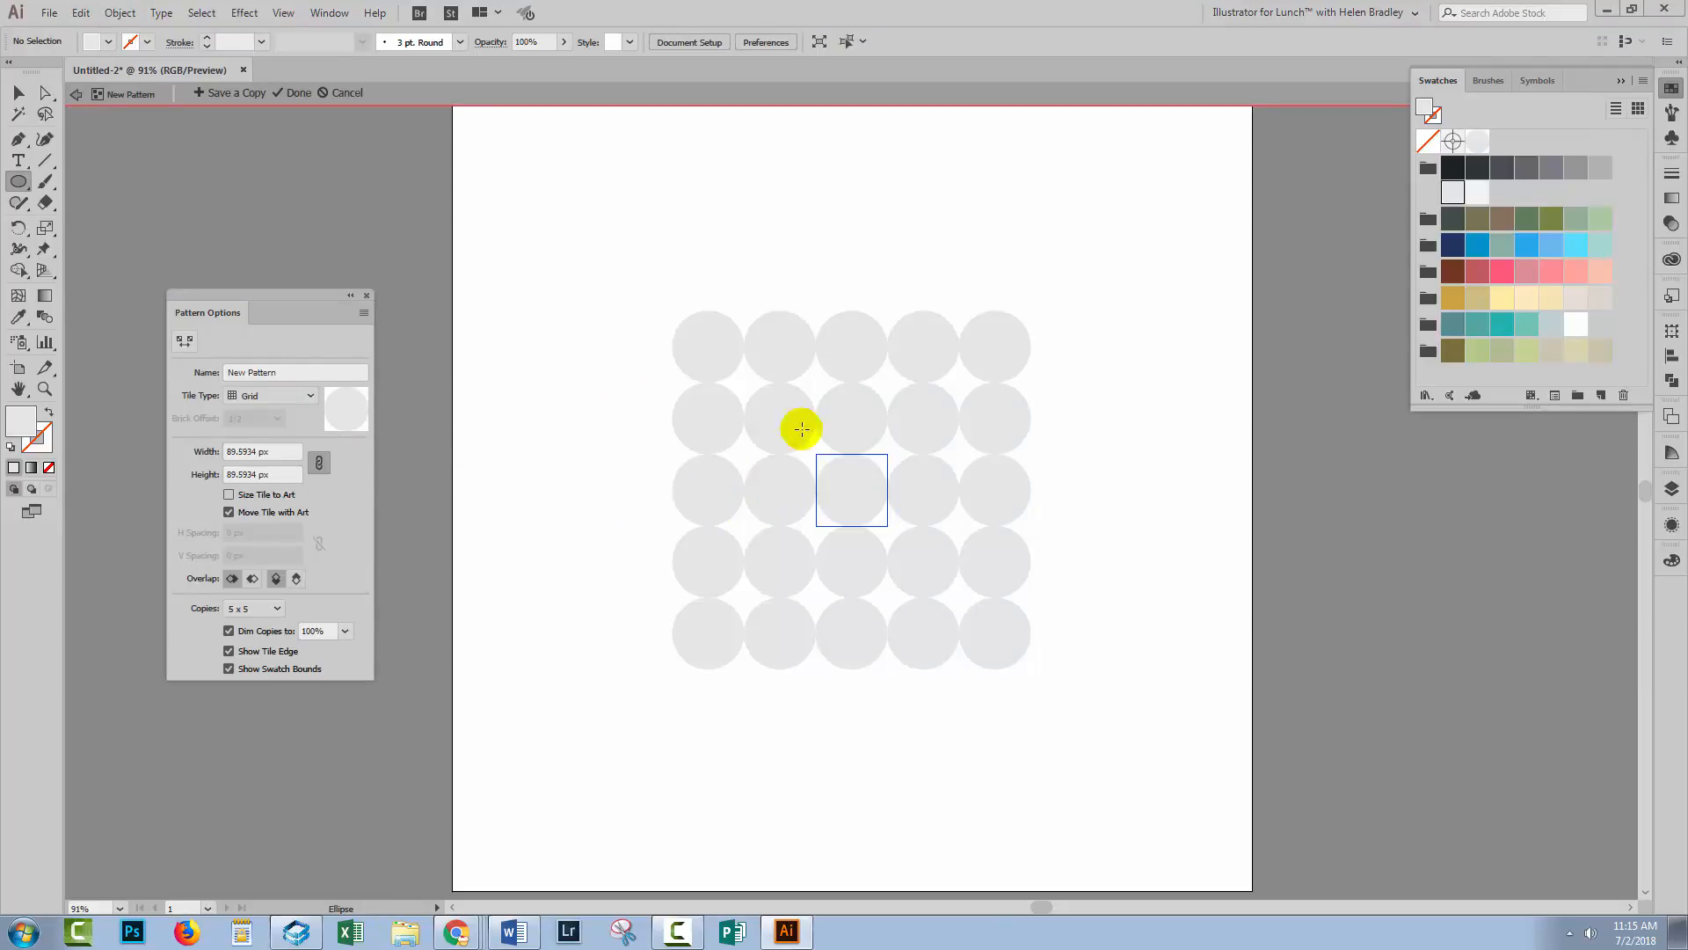
{"action": "left_click", "coordinate": [272, 404]}
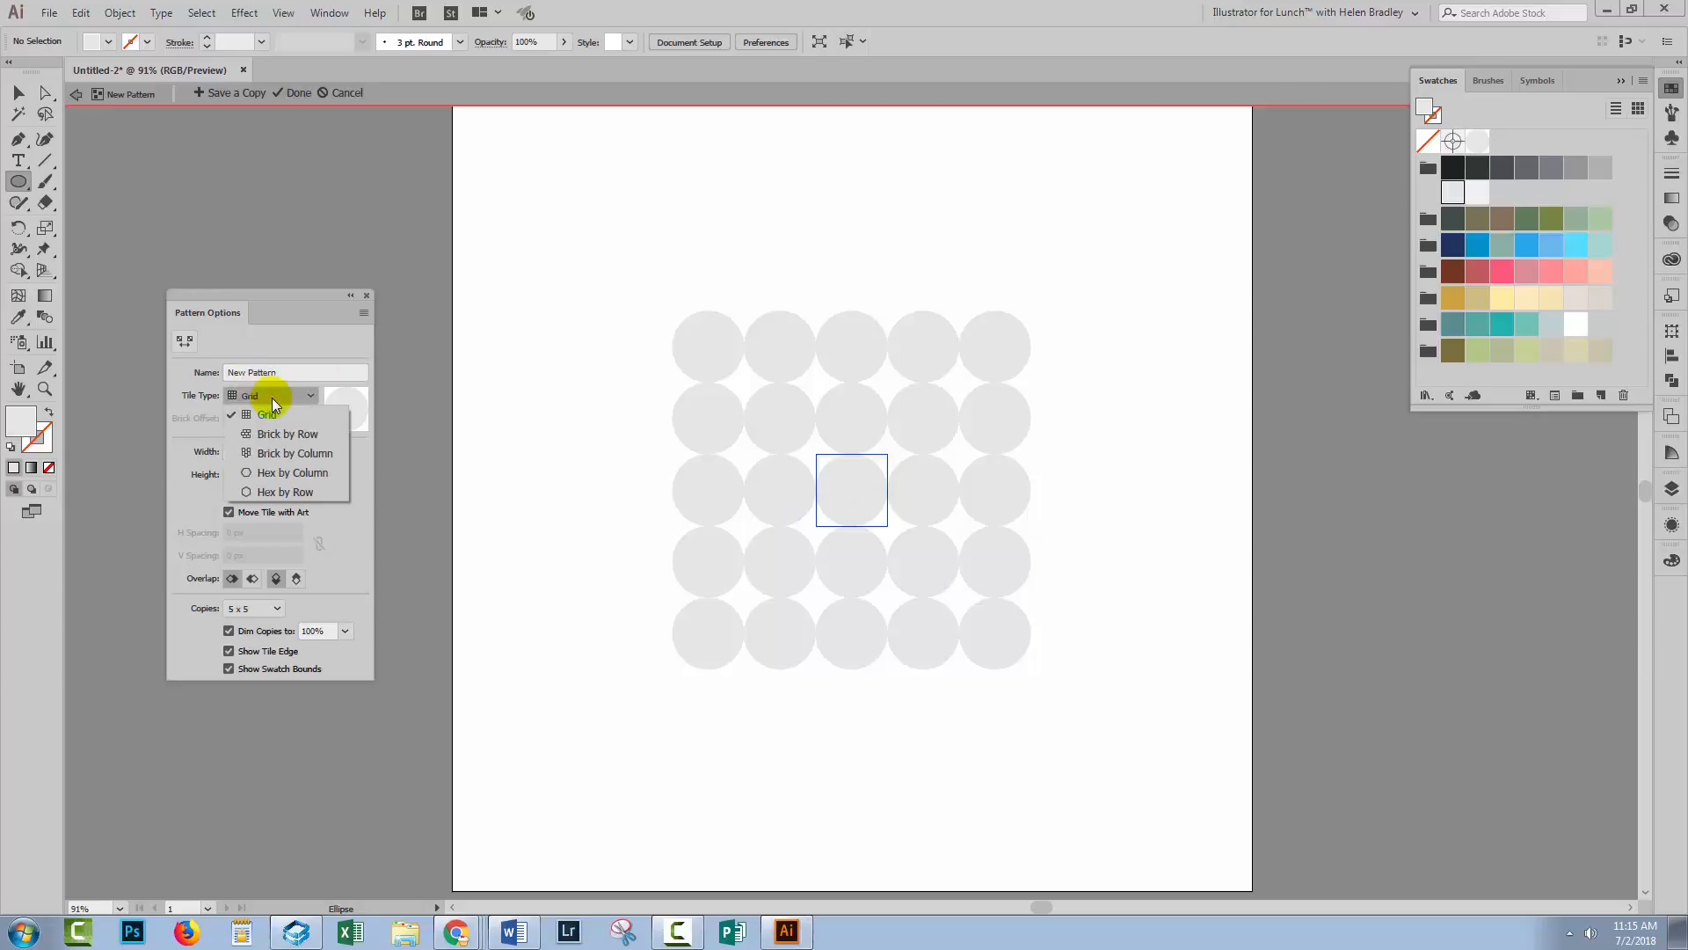
{"action": "left_click", "coordinate": [272, 451]}
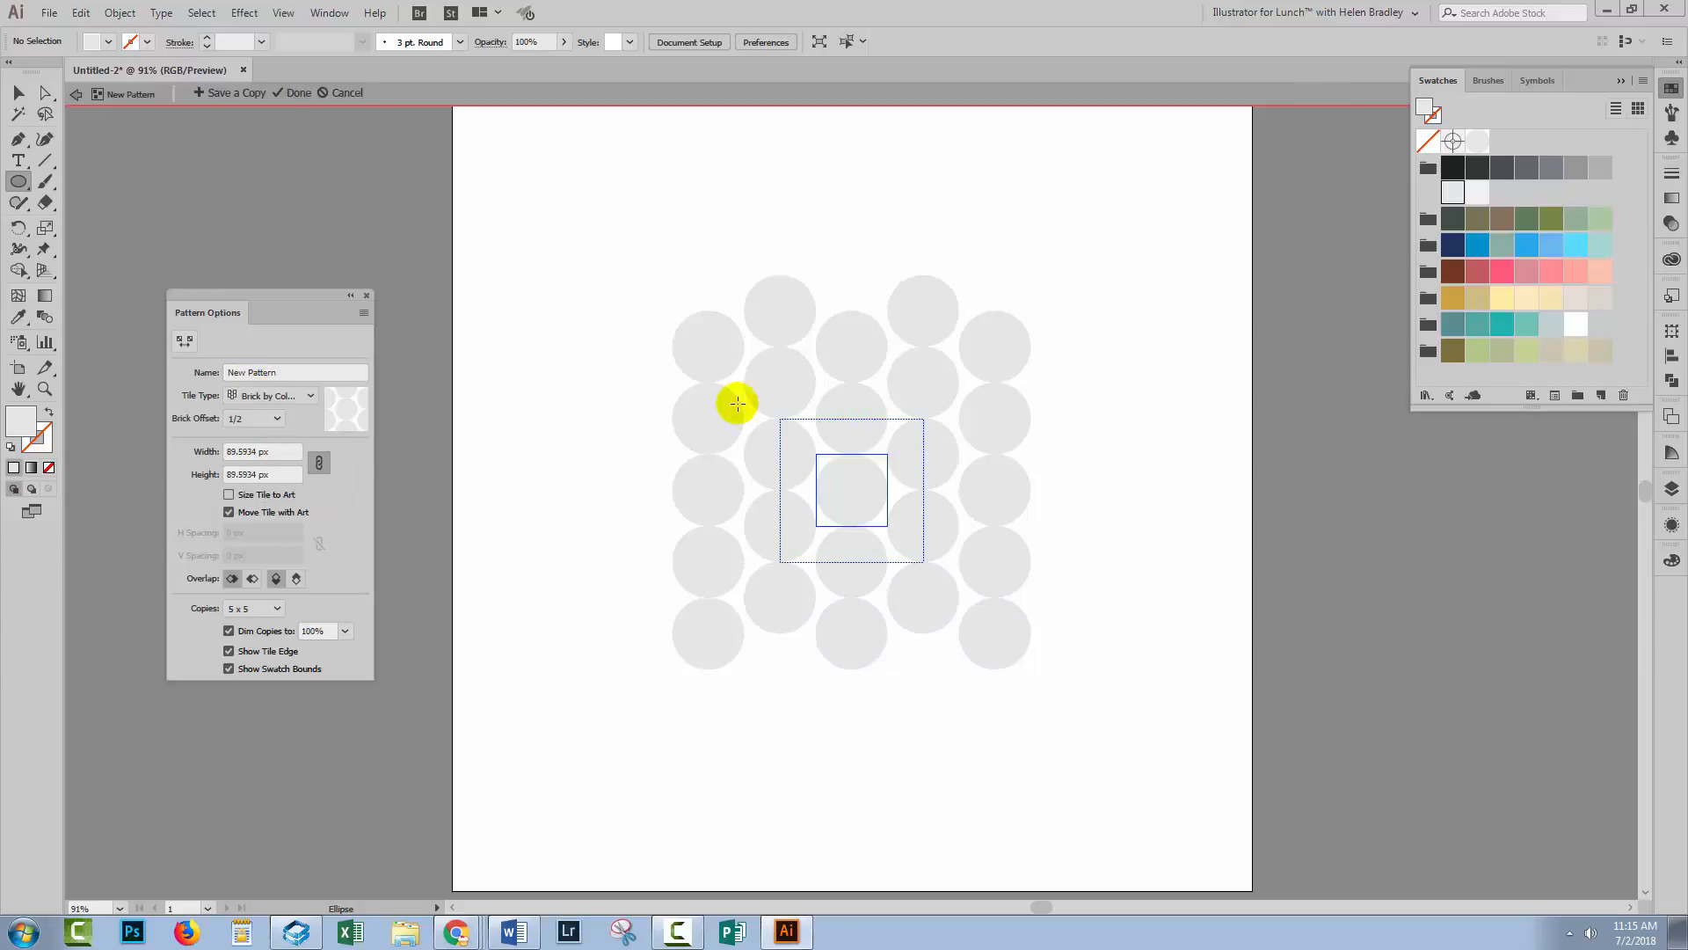
Set the dot pattern's tile width and height to 320 px, keeping the two dimensions linked
{"action": "left_click", "coordinate": [277, 451]}
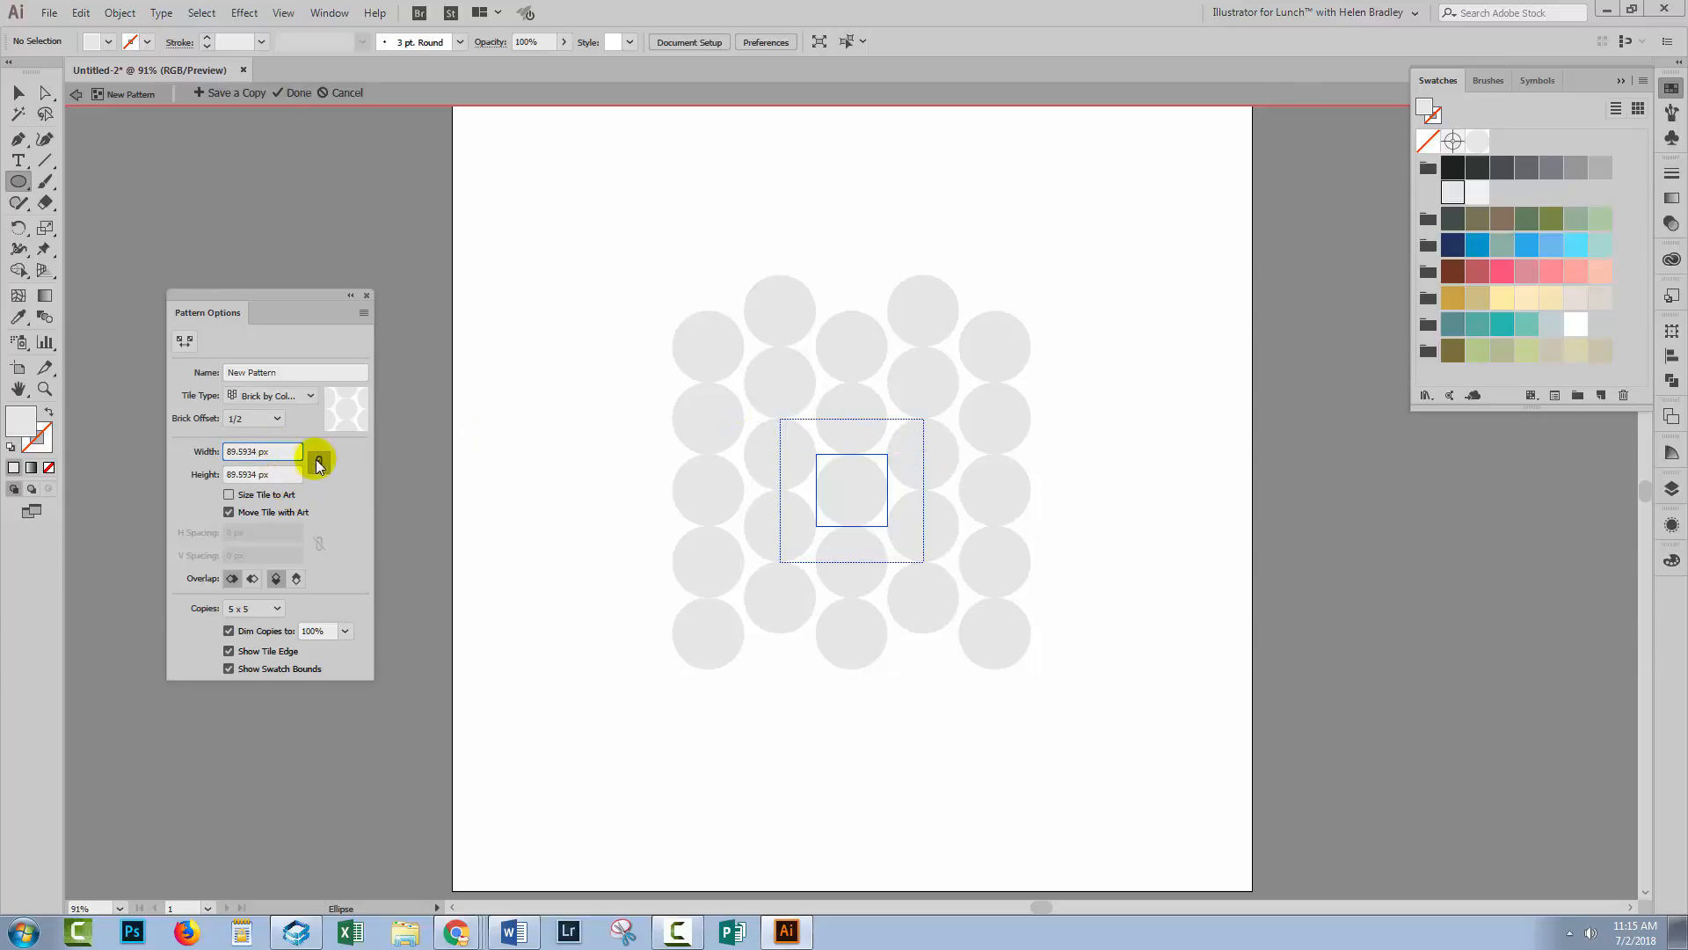
{"action": "left_click", "coordinate": [319, 461]}
{"action": "left_click", "coordinate": [319, 461]}
{"action": "left_click", "coordinate": [271, 451]}
{"action": "type", "text": "190"}
{"action": "key", "text": "Return"}
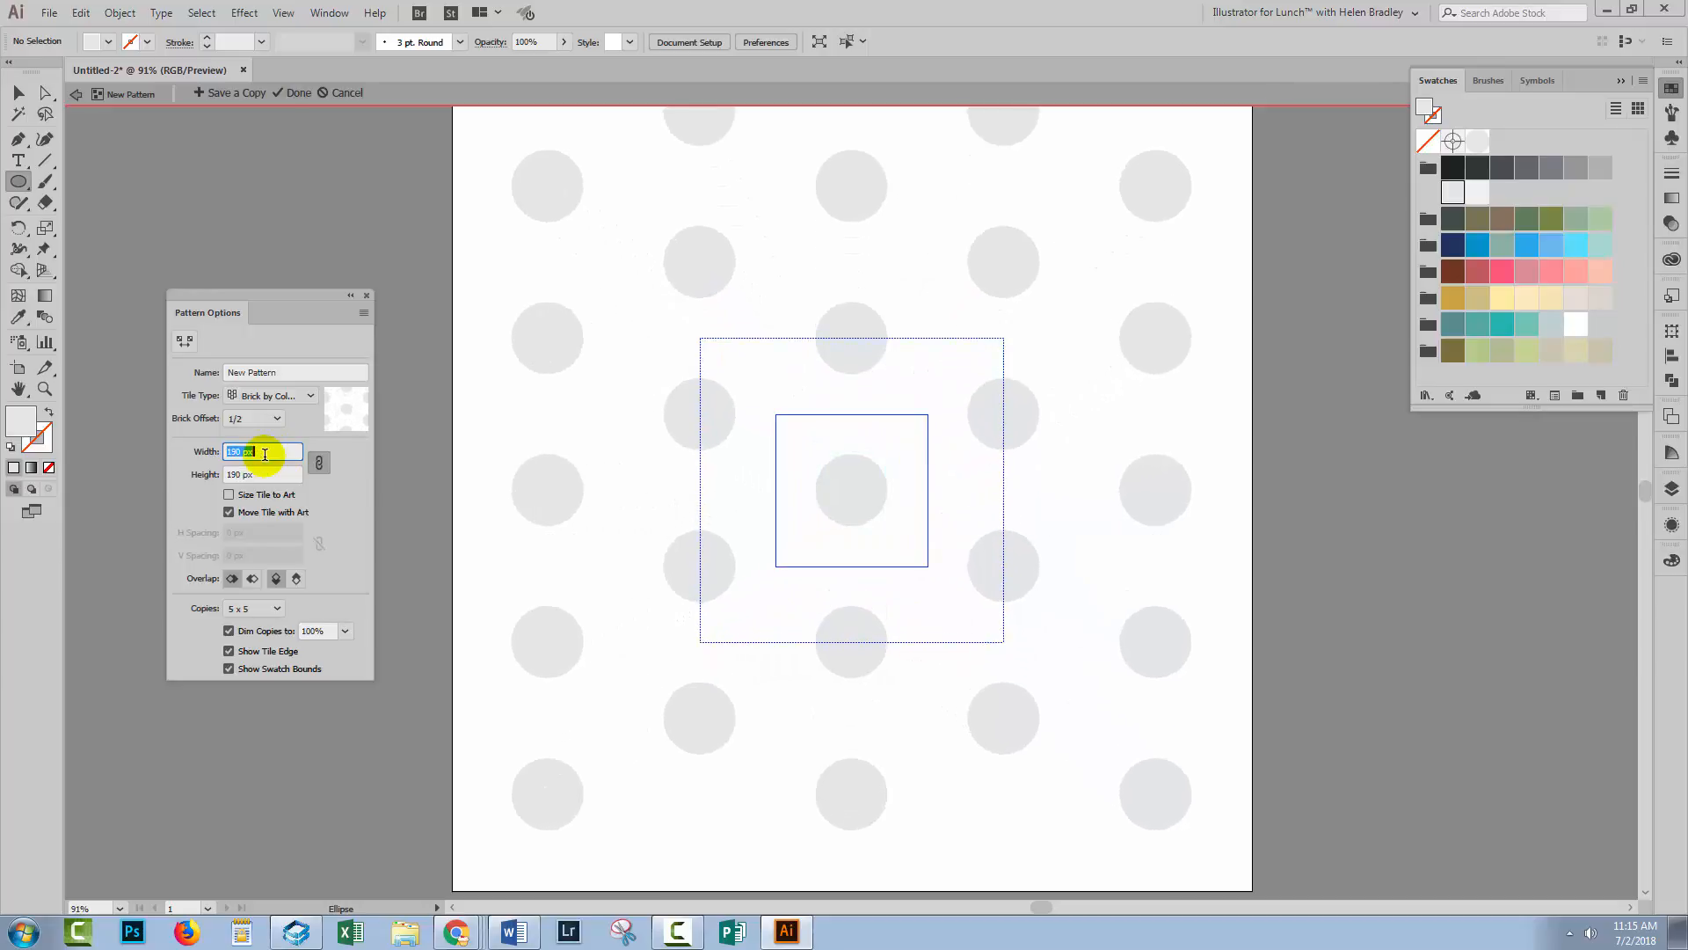
{"action": "key", "text": "shift+Up"}
{"action": "key", "text": "shift+Up"}
{"action": "key", "text": "shift+Up"}
{"action": "key", "text": "shift+Up"}
{"action": "key", "text": "shift+Up"}
{"action": "key", "text": "shift+Up"}
{"action": "key", "text": "shift+Up"}
{"action": "key", "text": "shift+Up"}
{"action": "key", "text": "shift+Up"}
{"action": "key", "text": "shift+Up"}
{"action": "key", "text": "shift+Up"}
{"action": "key", "text": "shift+Up"}
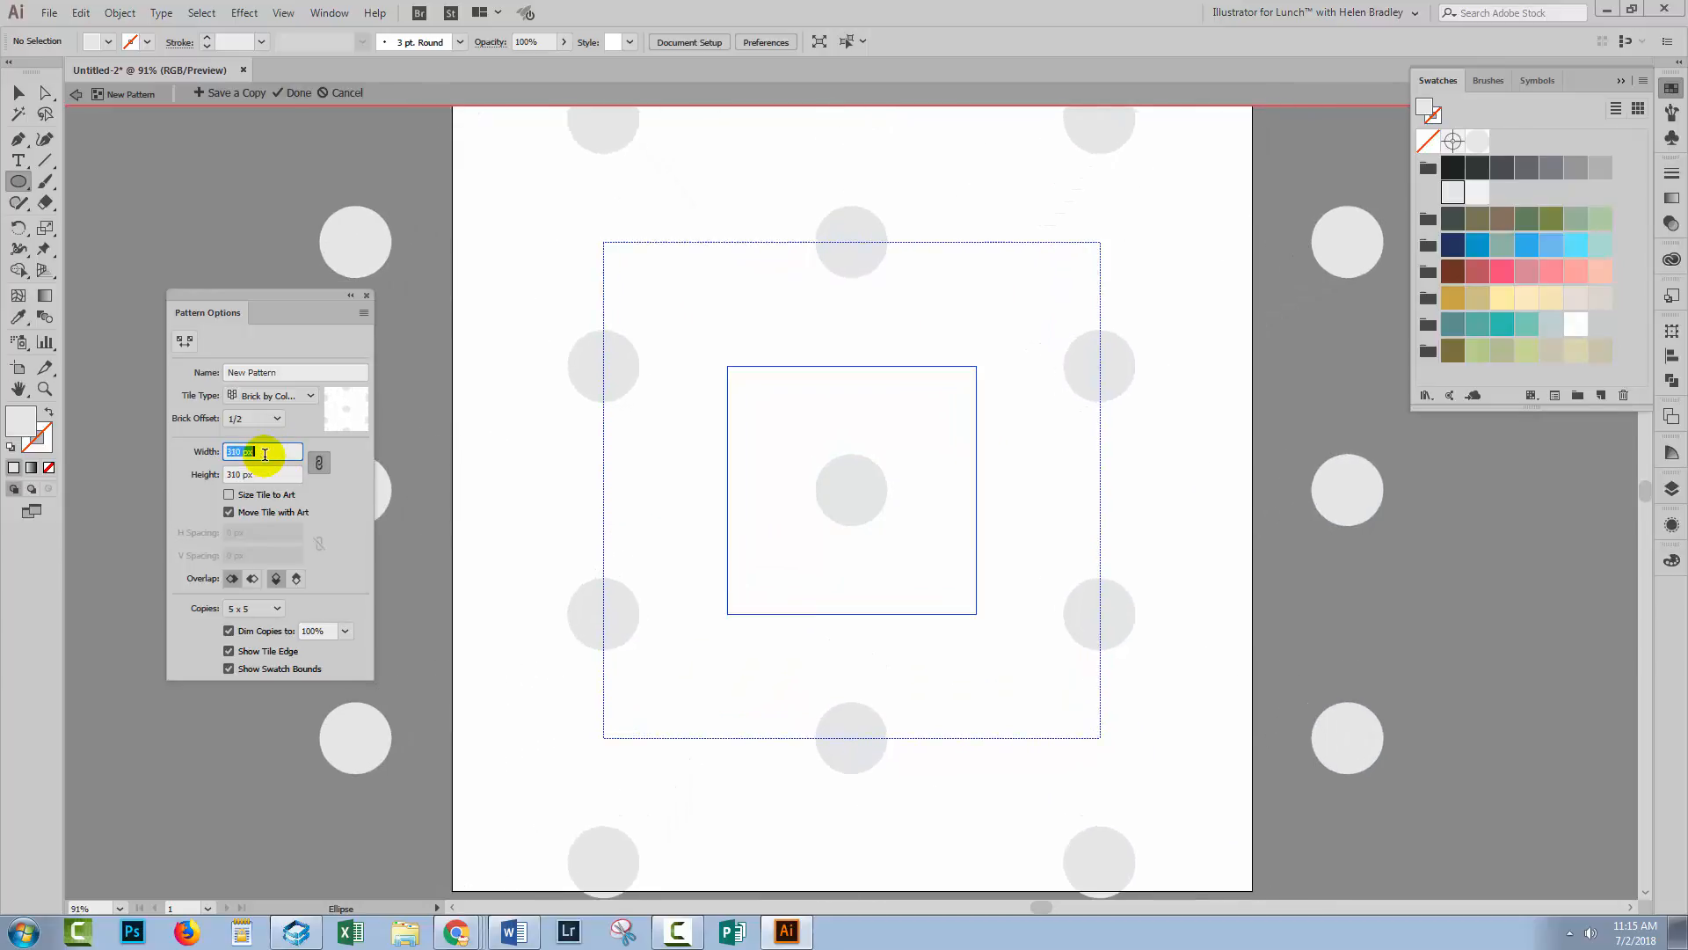
{"action": "key", "text": "shift+Up"}
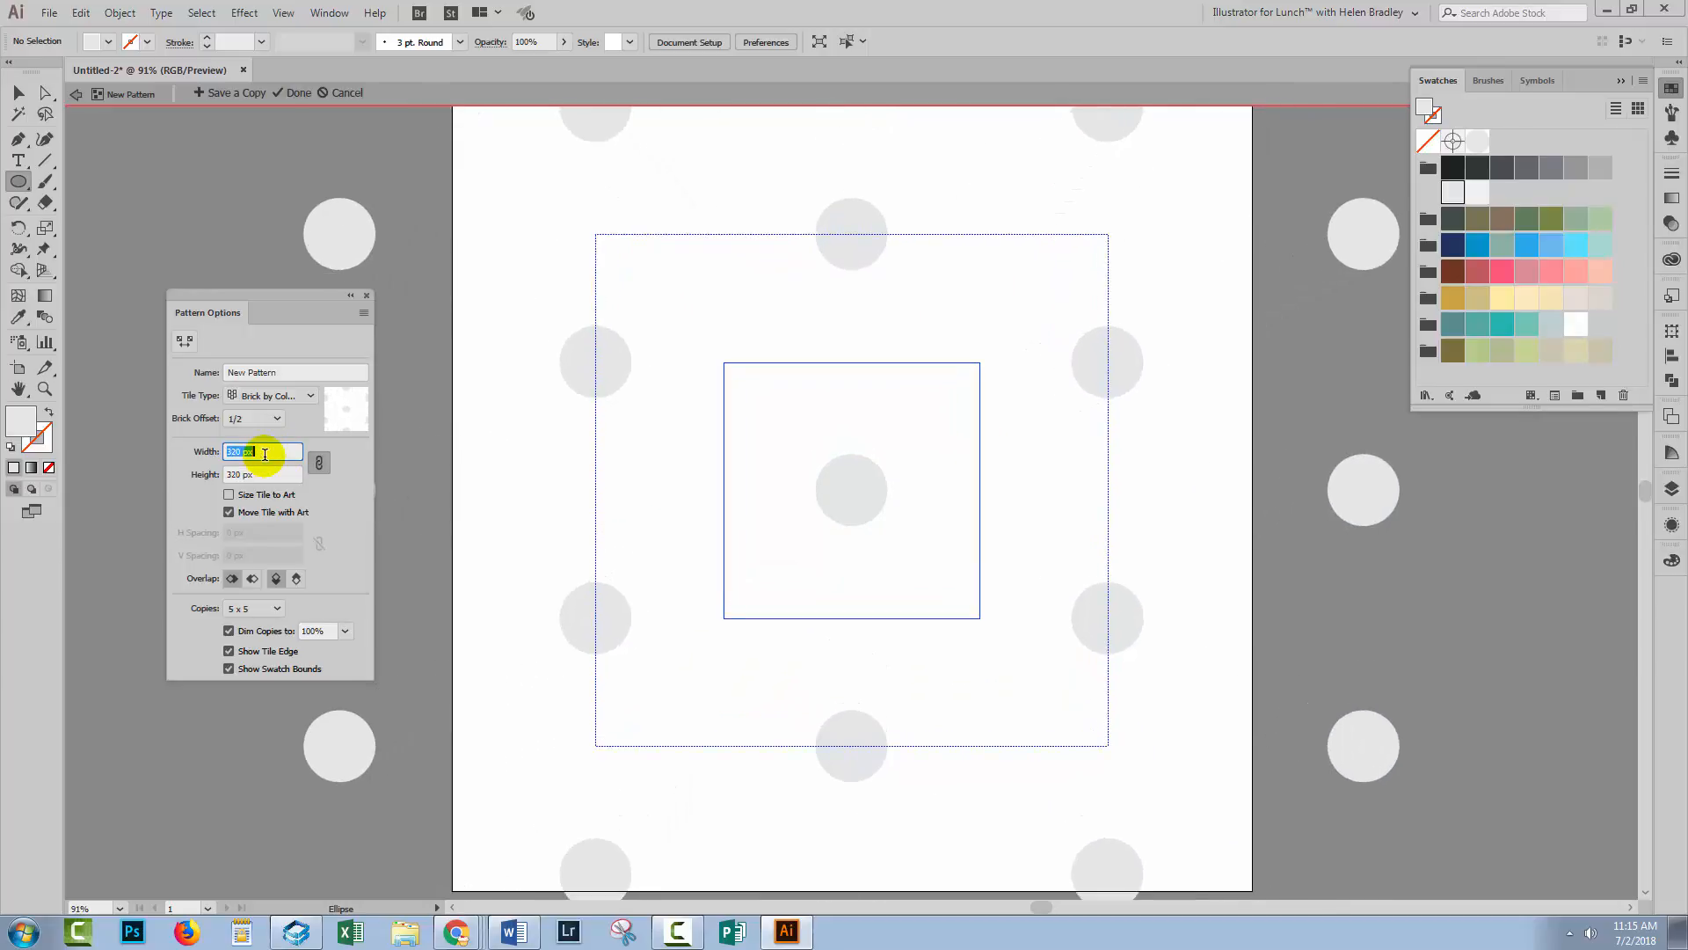
Finish editing the dot pattern and delete the original grey circle from the artboard
{"action": "left_click", "coordinate": [18, 91]}
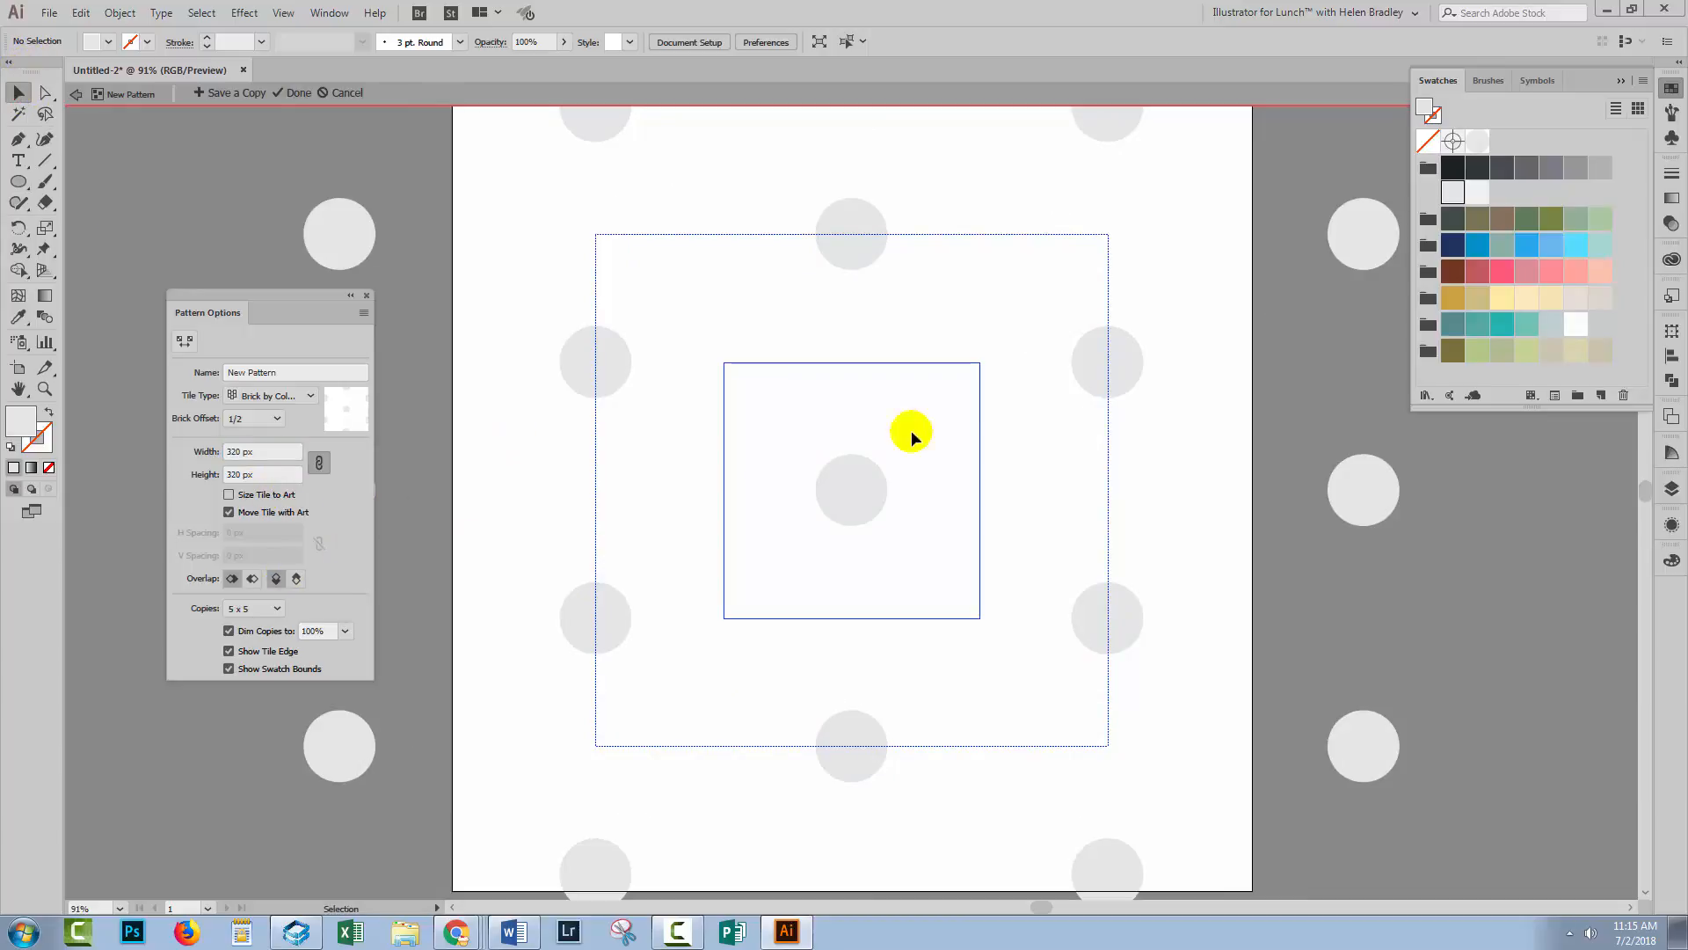
{"action": "left_click", "coordinate": [298, 93]}
{"action": "left_click", "coordinate": [805, 408]}
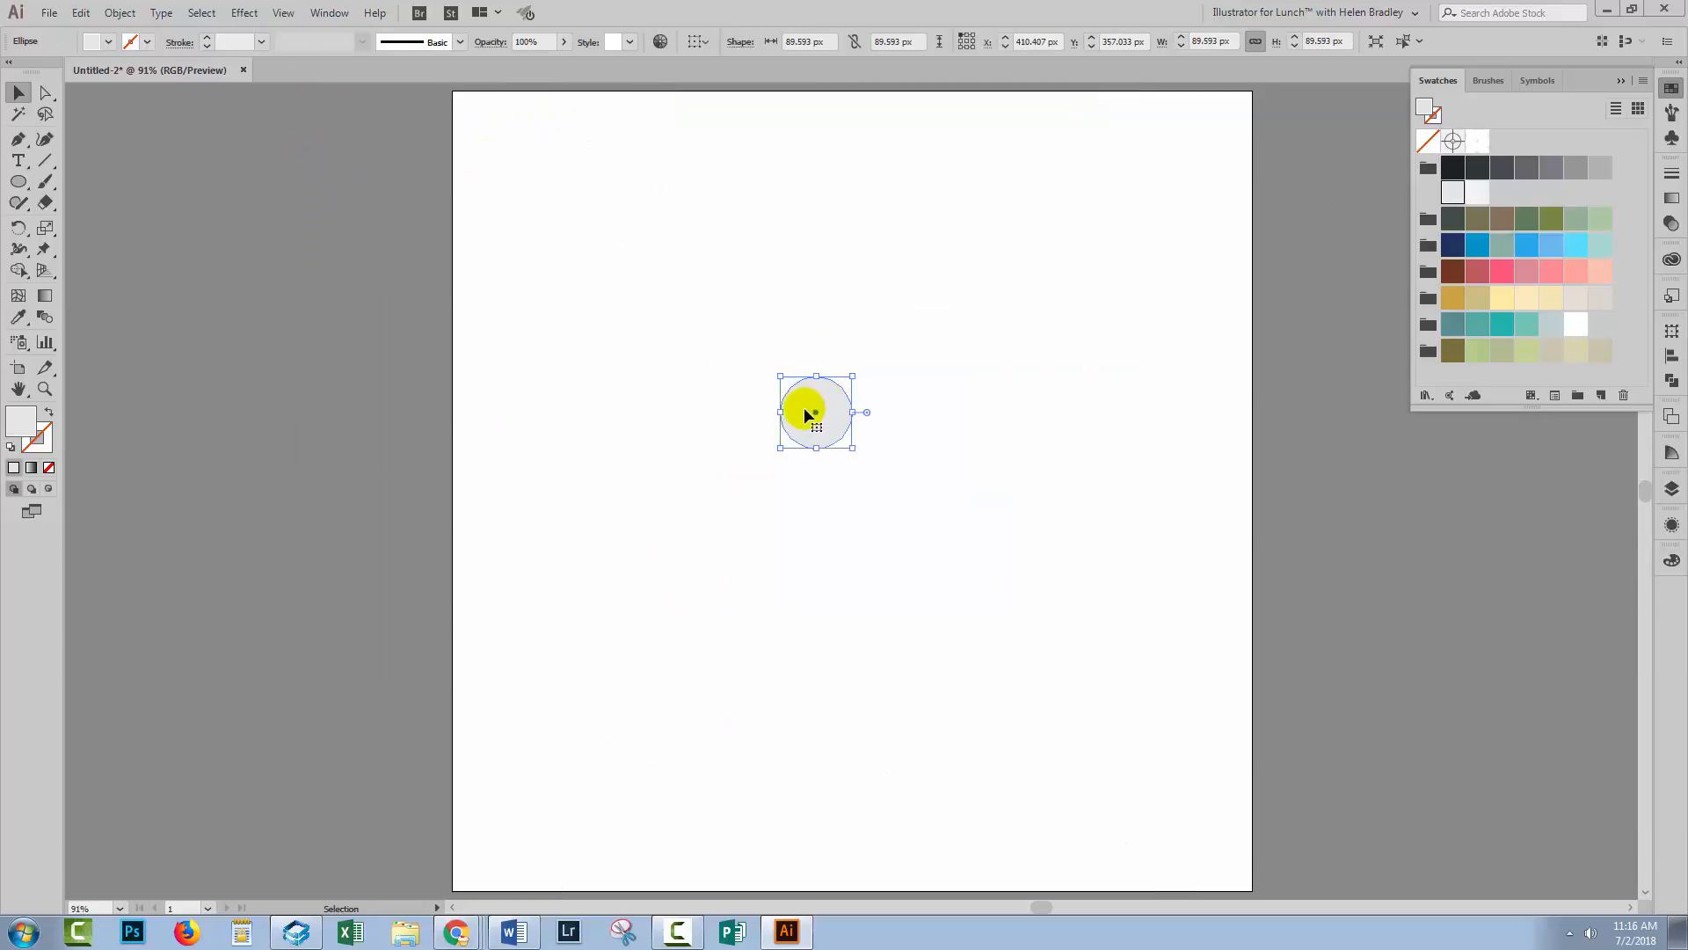
{"action": "key", "text": "Delete"}
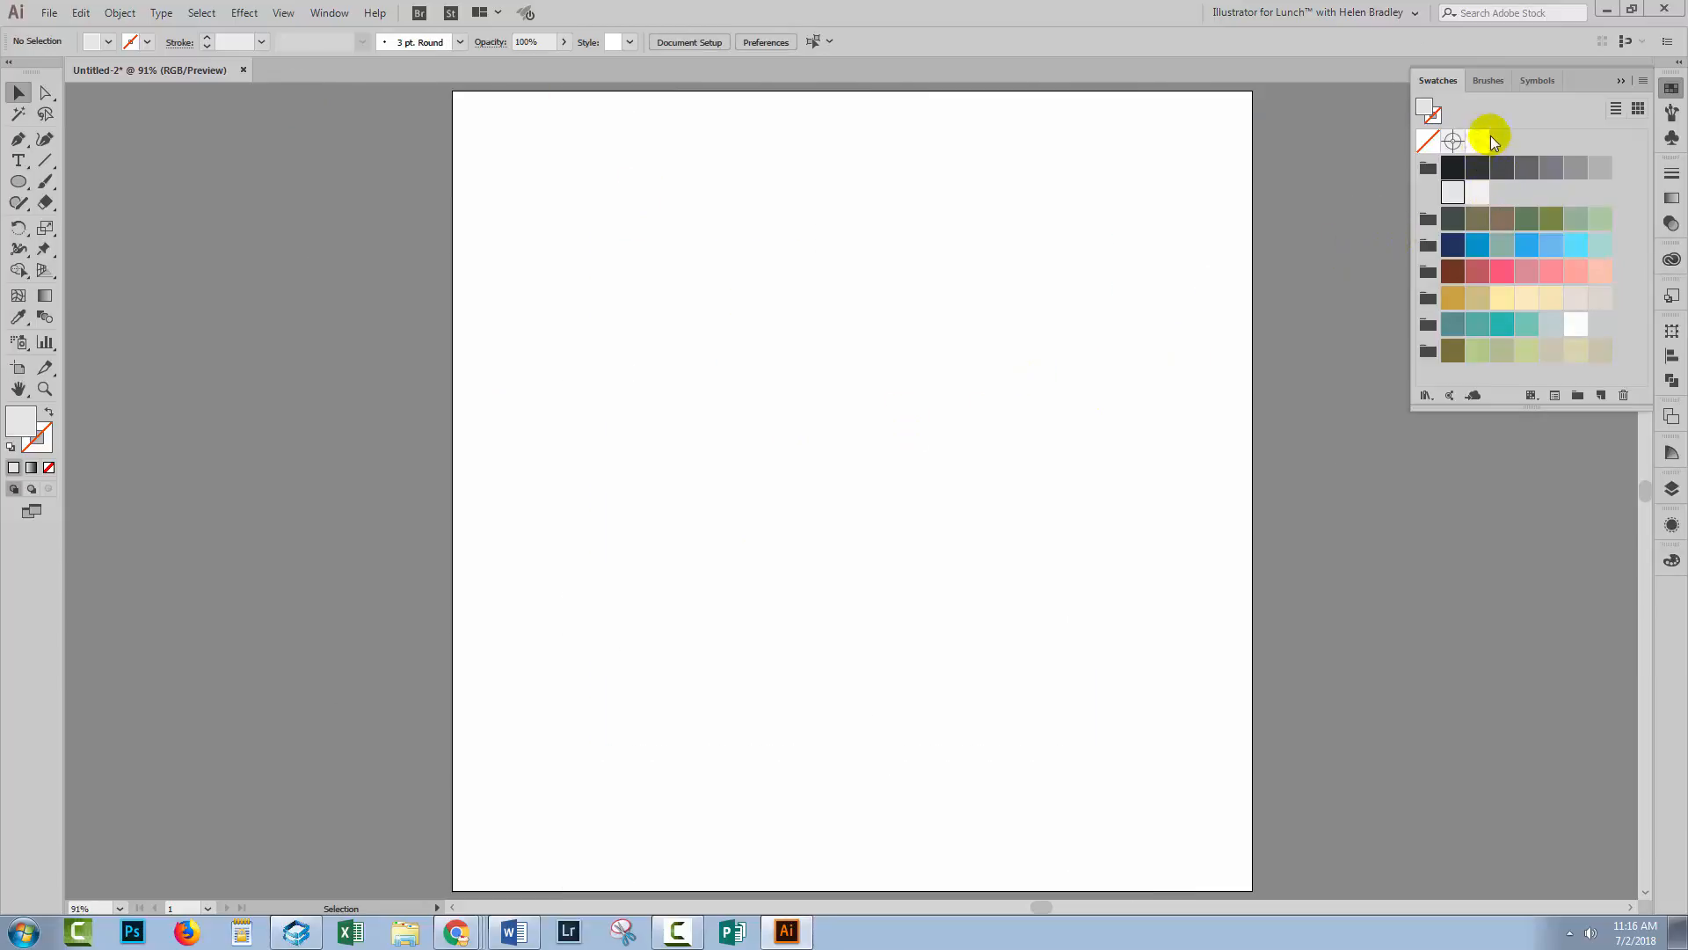
Draw a square about 785 px wide on the artboard and fill it with the new dot pattern swatch
{"action": "left_click_drag", "start_coordinate": [19, 179], "coordinate": [66, 177]}
{"action": "left_click_drag", "start_coordinate": [527, 177], "coordinate": [1154, 660]}
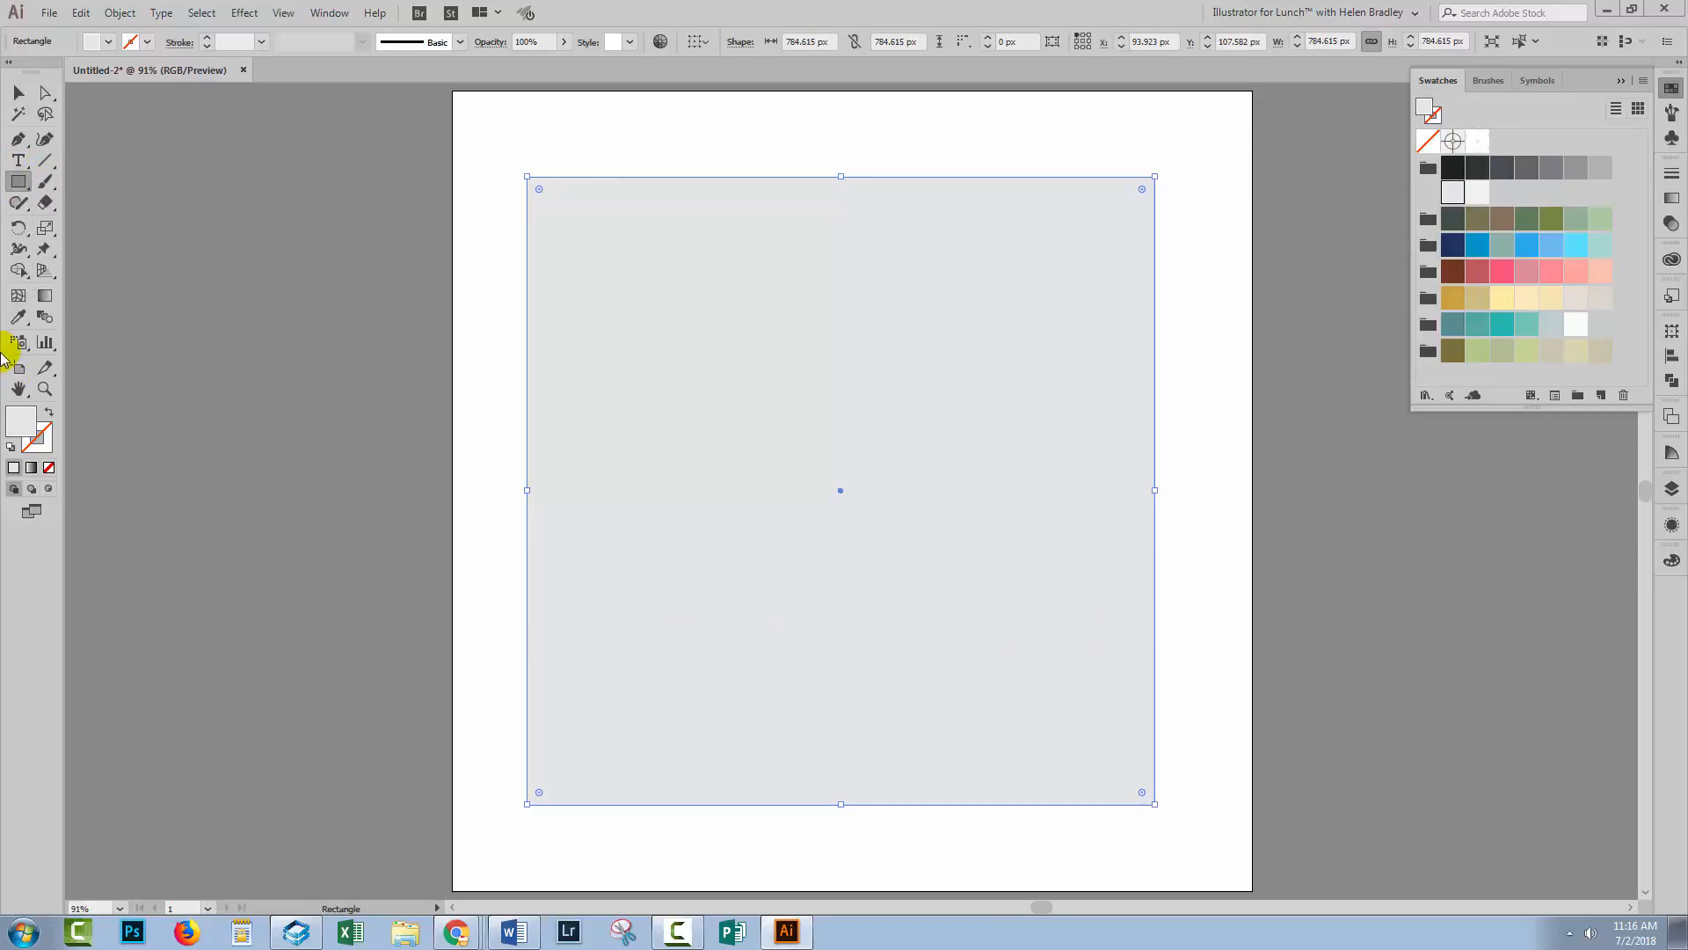
{"action": "left_click", "coordinate": [1481, 146]}
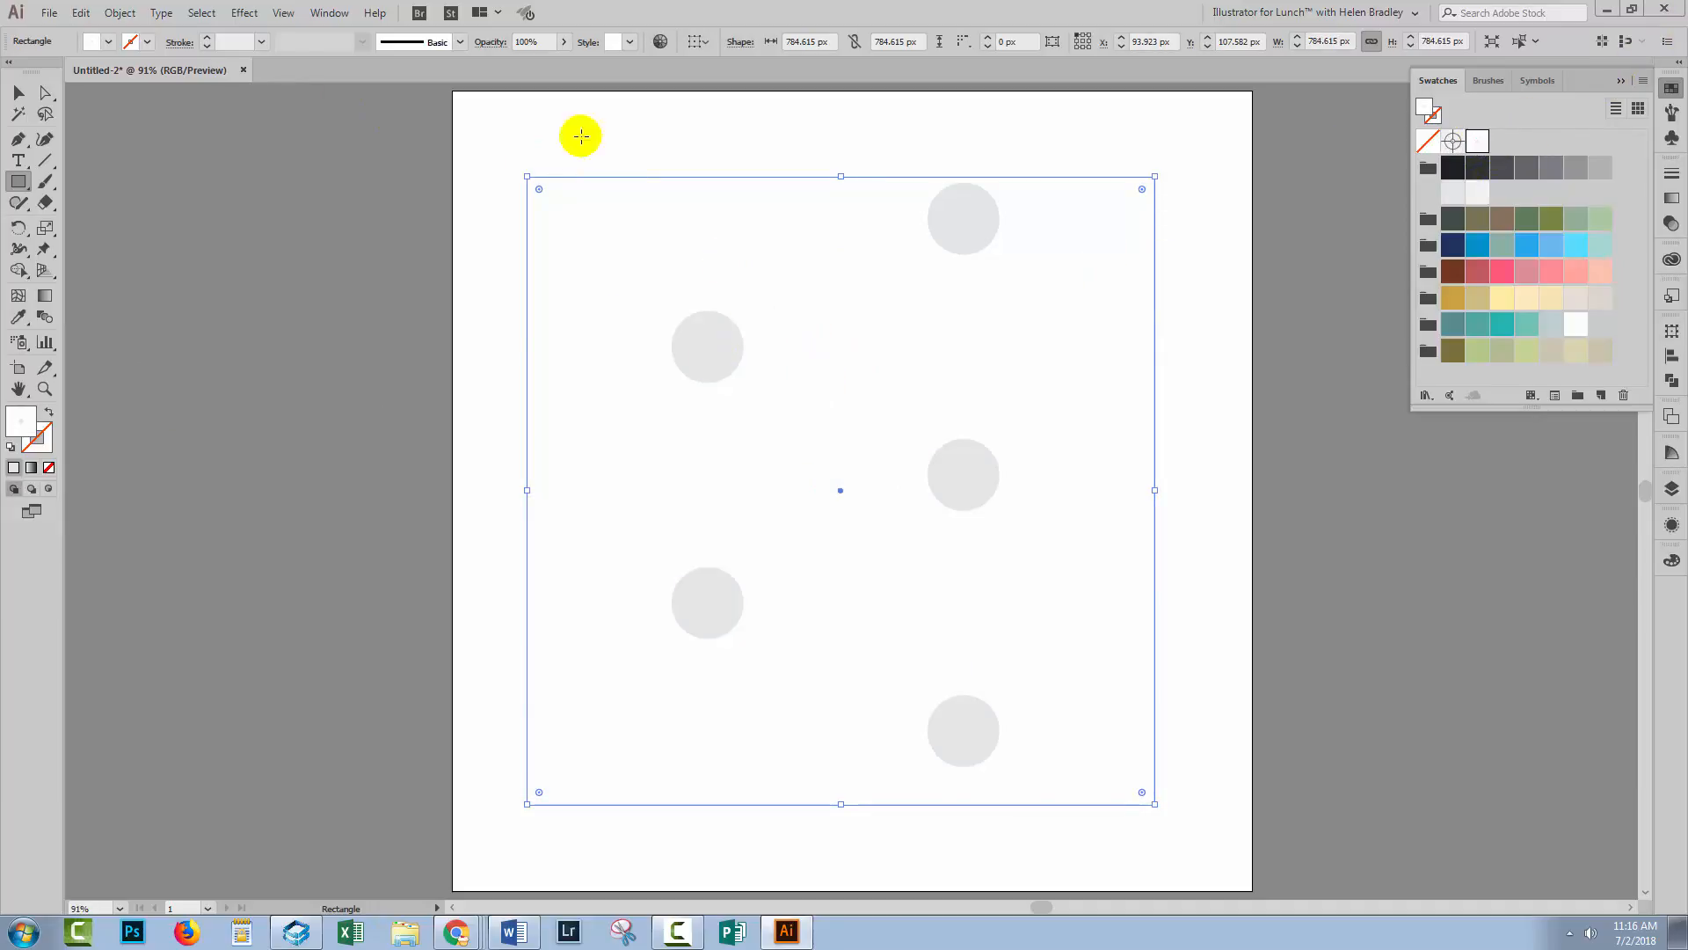
Copy the dot-patterned square and paste the duplicate in place exactly over the original
{"action": "left_click", "coordinate": [82, 13]}
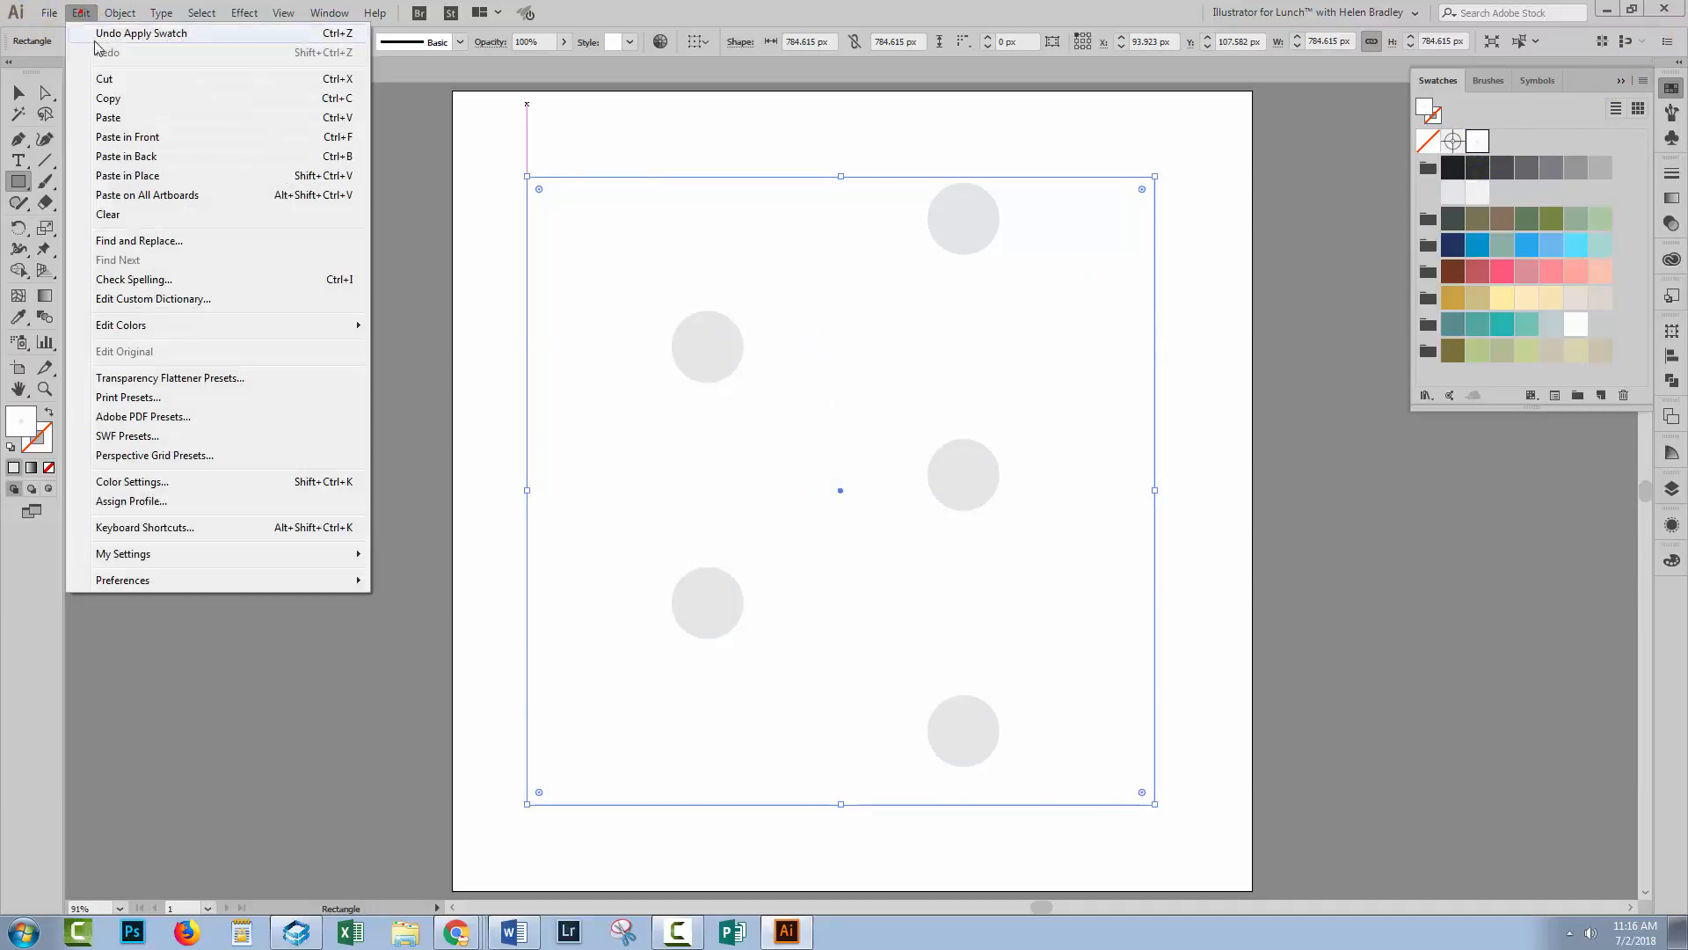
{"action": "left_click", "coordinate": [105, 98]}
{"action": "left_click", "coordinate": [80, 13]}
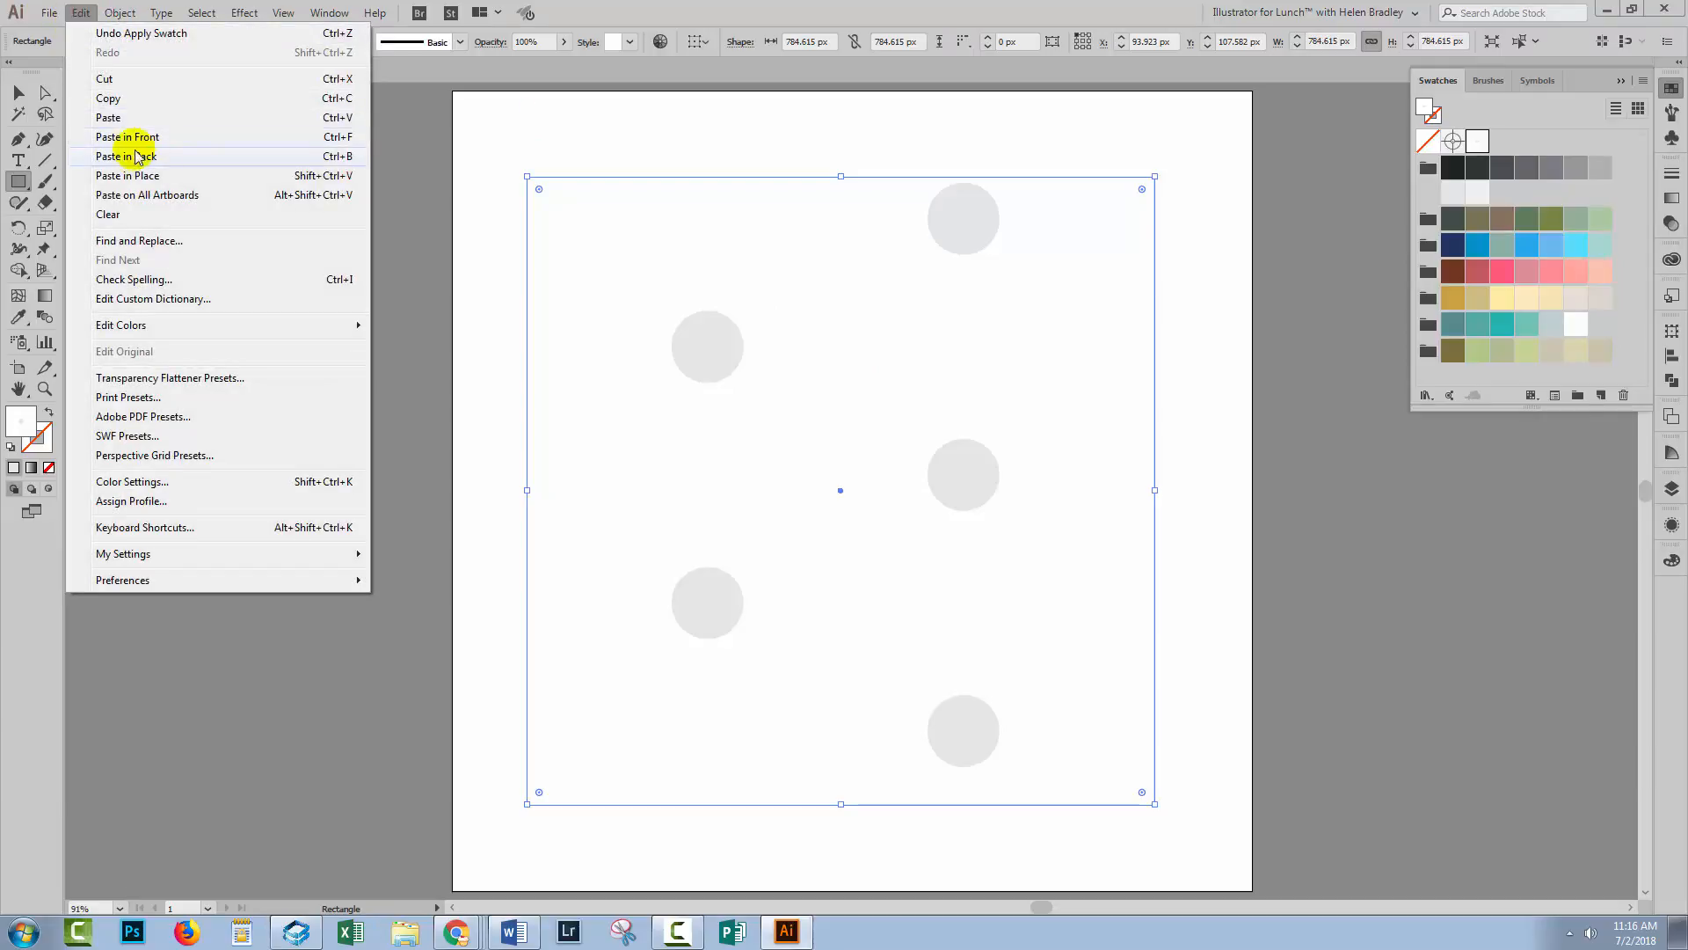
{"action": "left_click", "coordinate": [131, 175]}
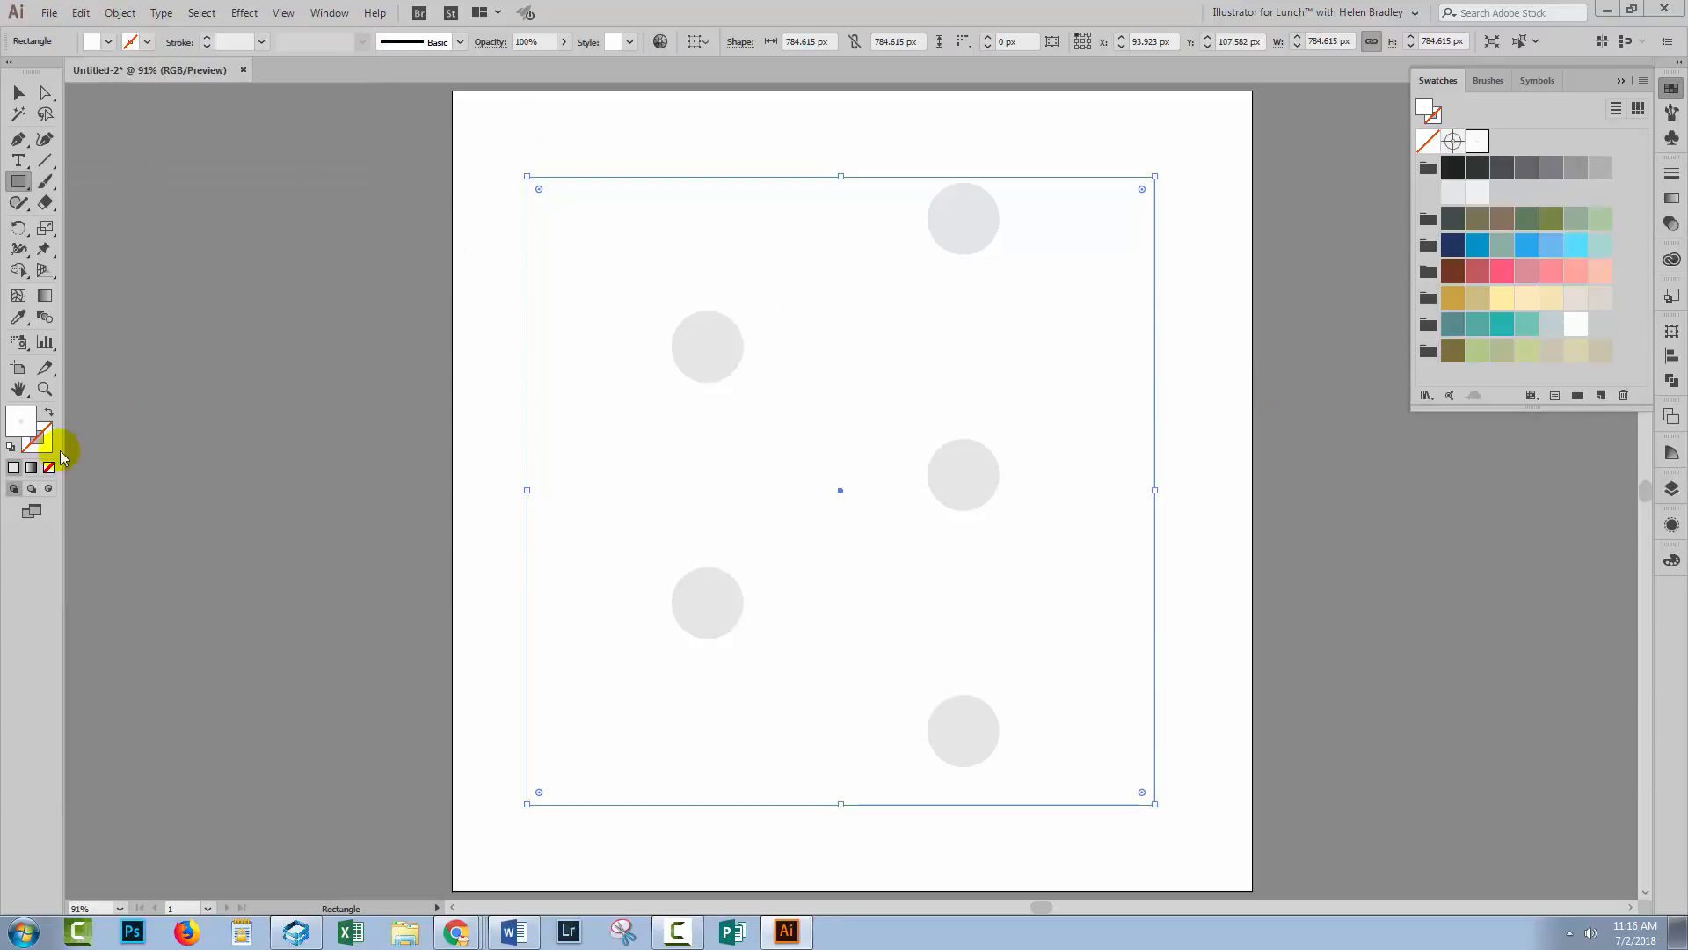
Fill the duplicate square with the muted red swatch and send it to the back, behind the dot pattern
{"action": "left_click", "coordinate": [1478, 278]}
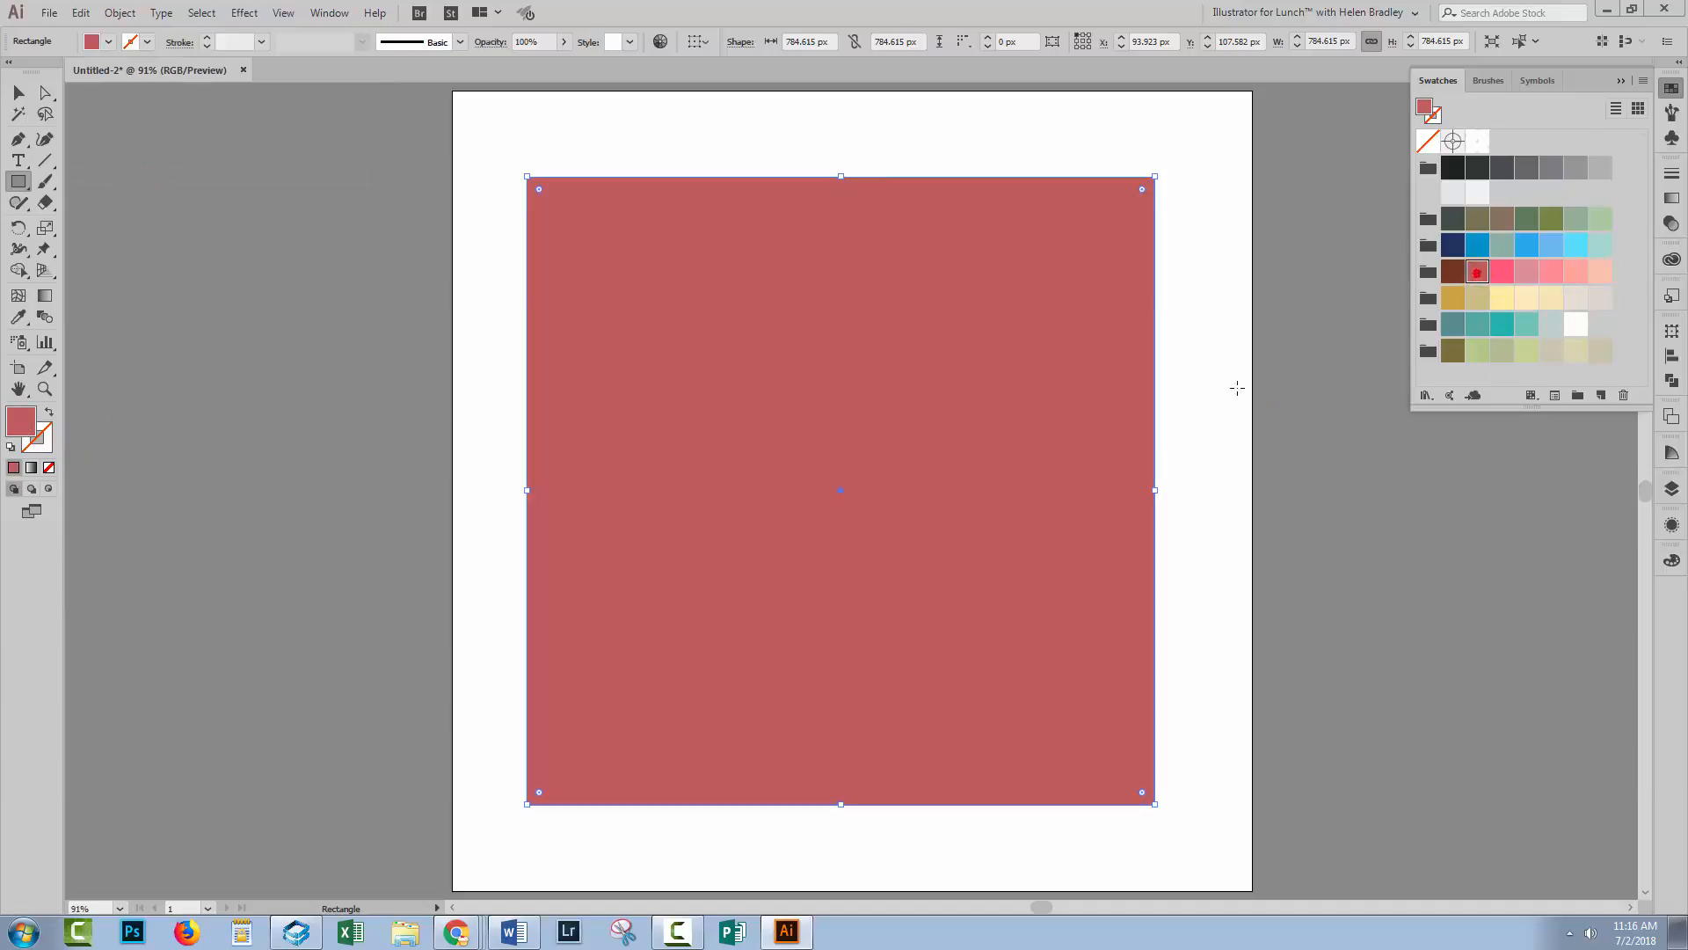
{"action": "left_click", "coordinate": [120, 13]}
{"action": "mouse_move", "coordinate": [330, 53]}
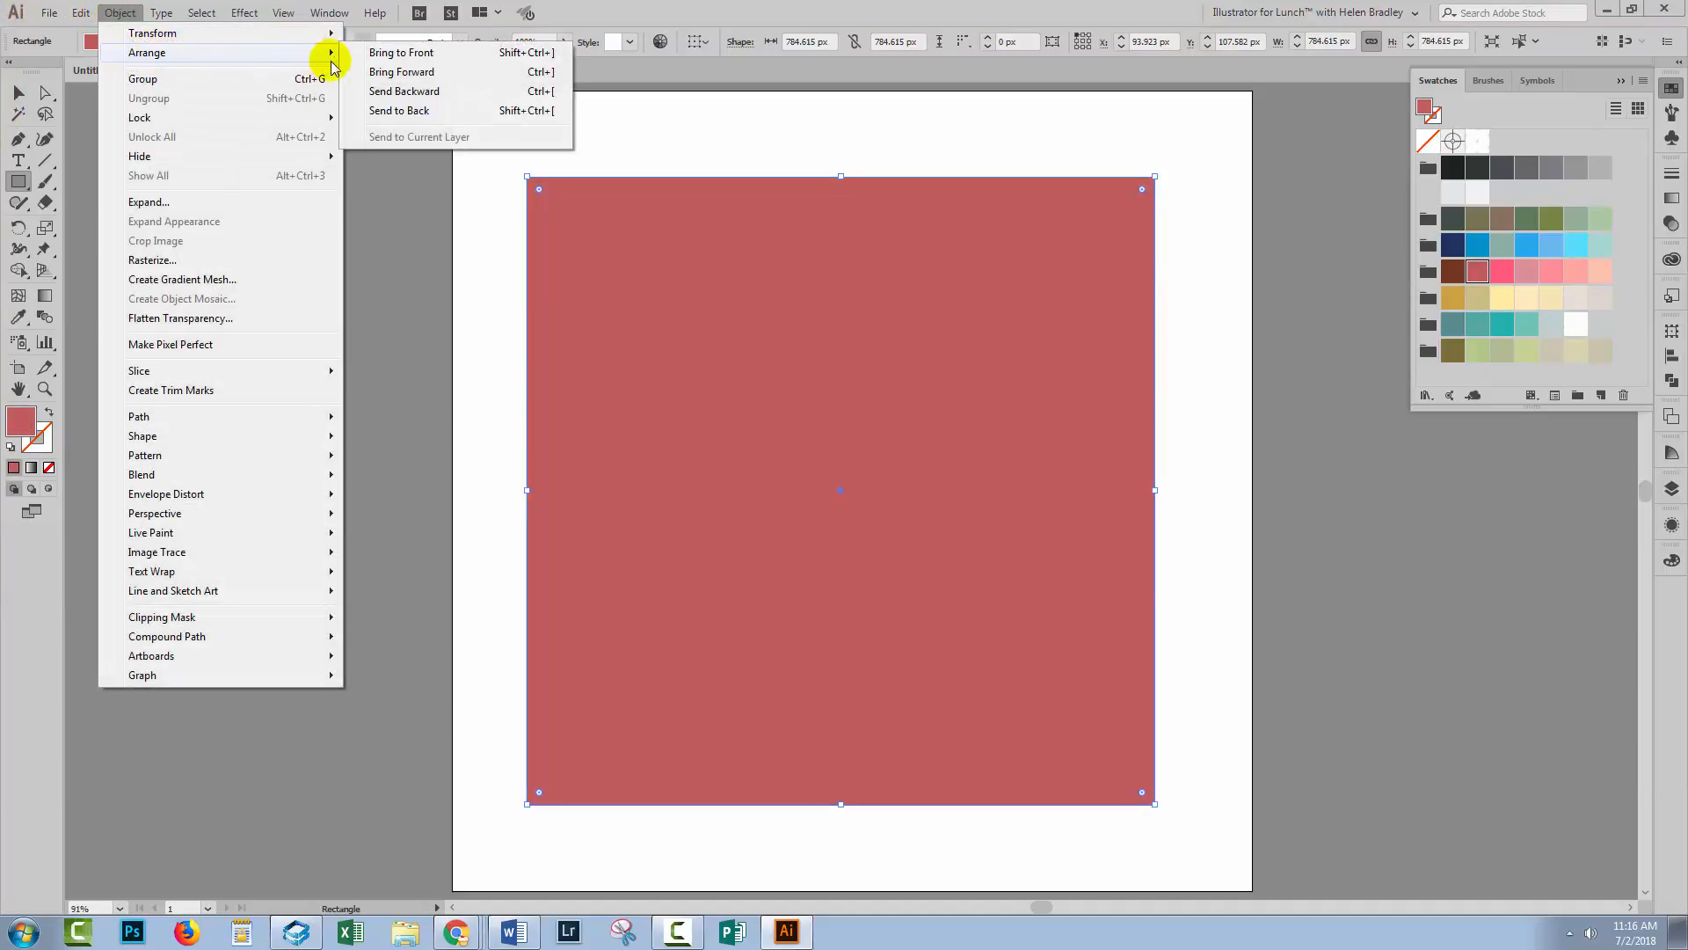
{"action": "left_click", "coordinate": [383, 111]}
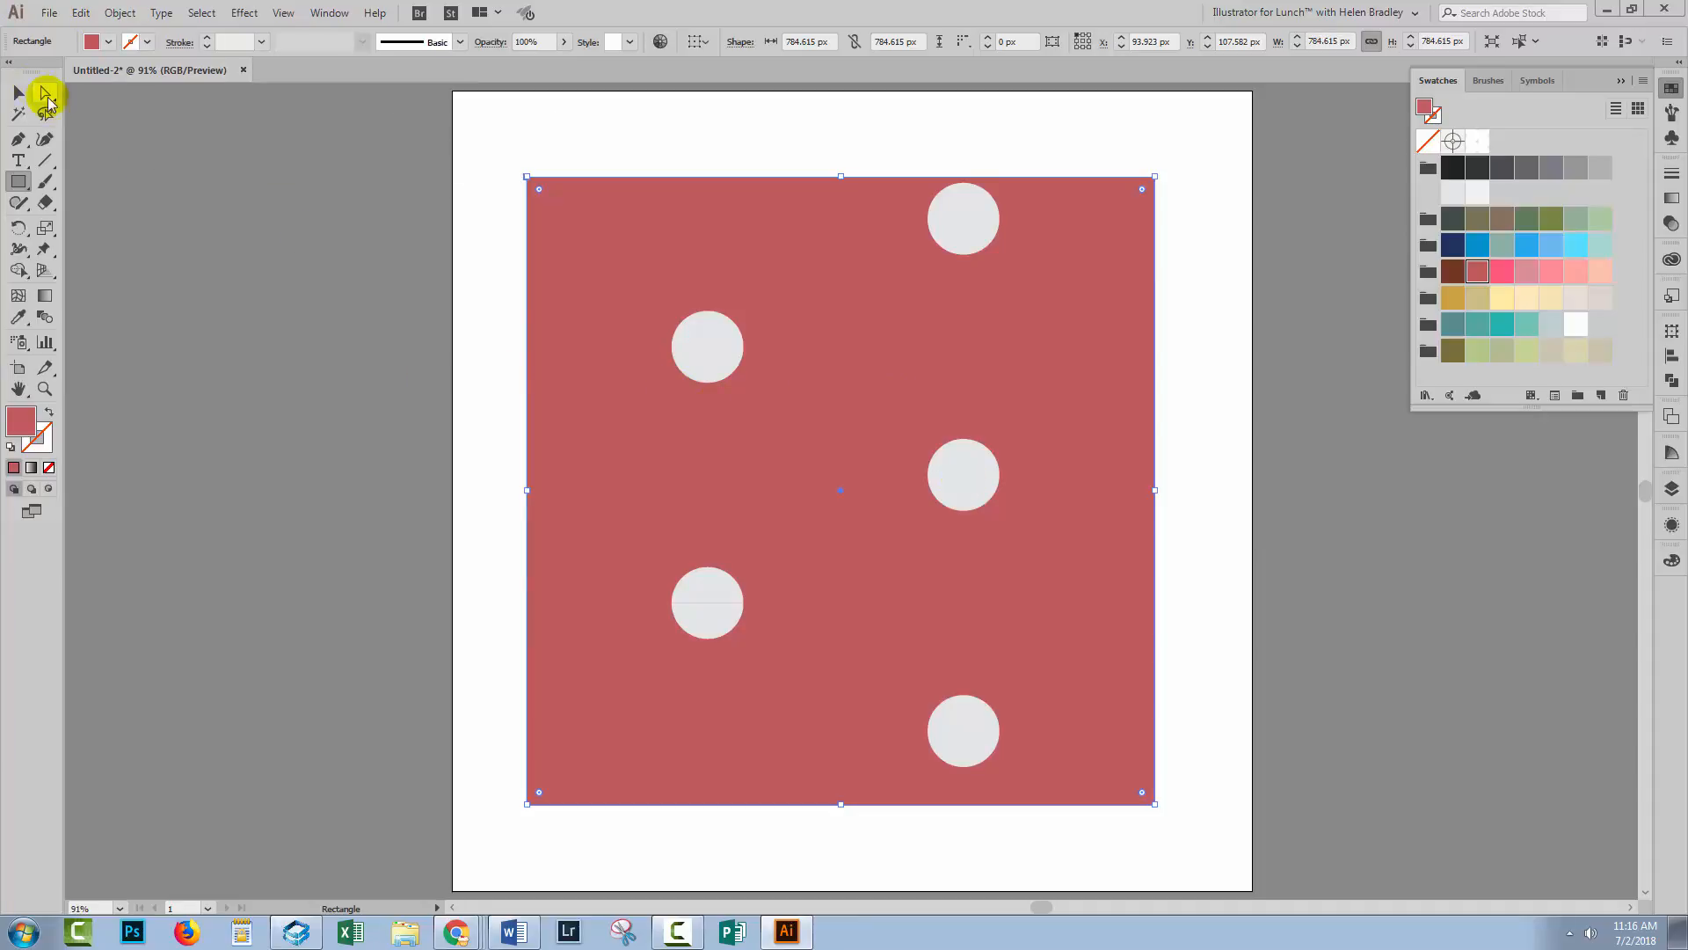
Scale only the pattern of the dotted square uniformly to 75%, with Transform Objects off and Transform Patterns on
{"action": "left_click", "coordinate": [19, 93]}
{"action": "left_click", "coordinate": [709, 349]}
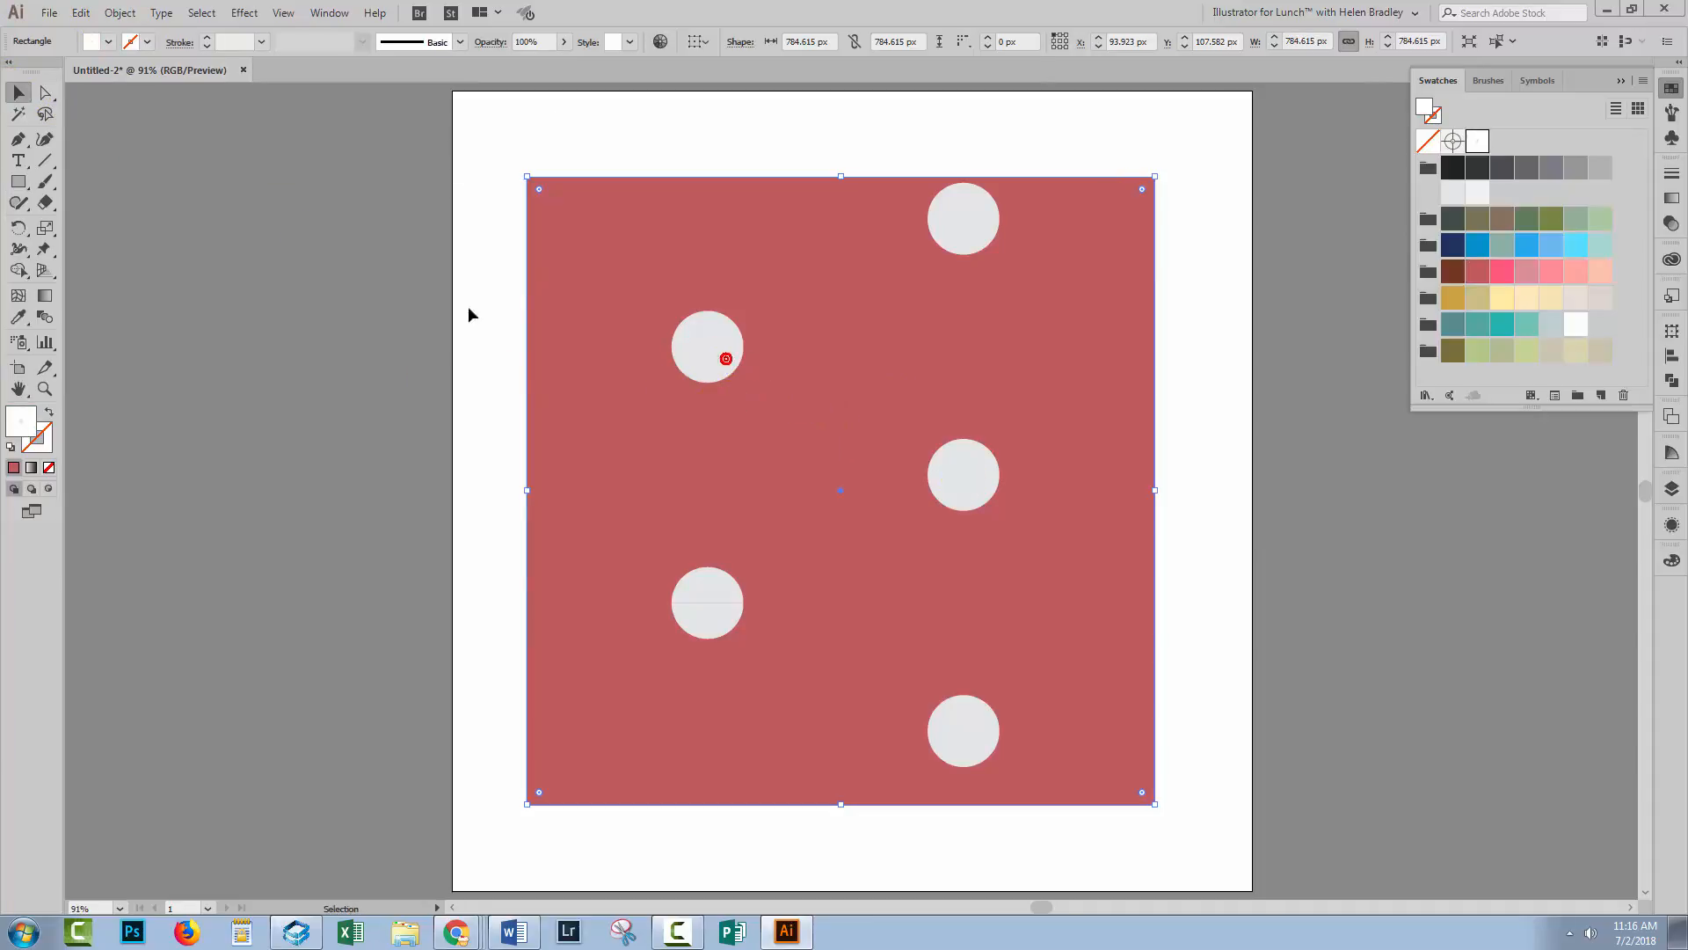
{"action": "left_click", "coordinate": [121, 12]}
{"action": "left_click", "coordinate": [138, 35]}
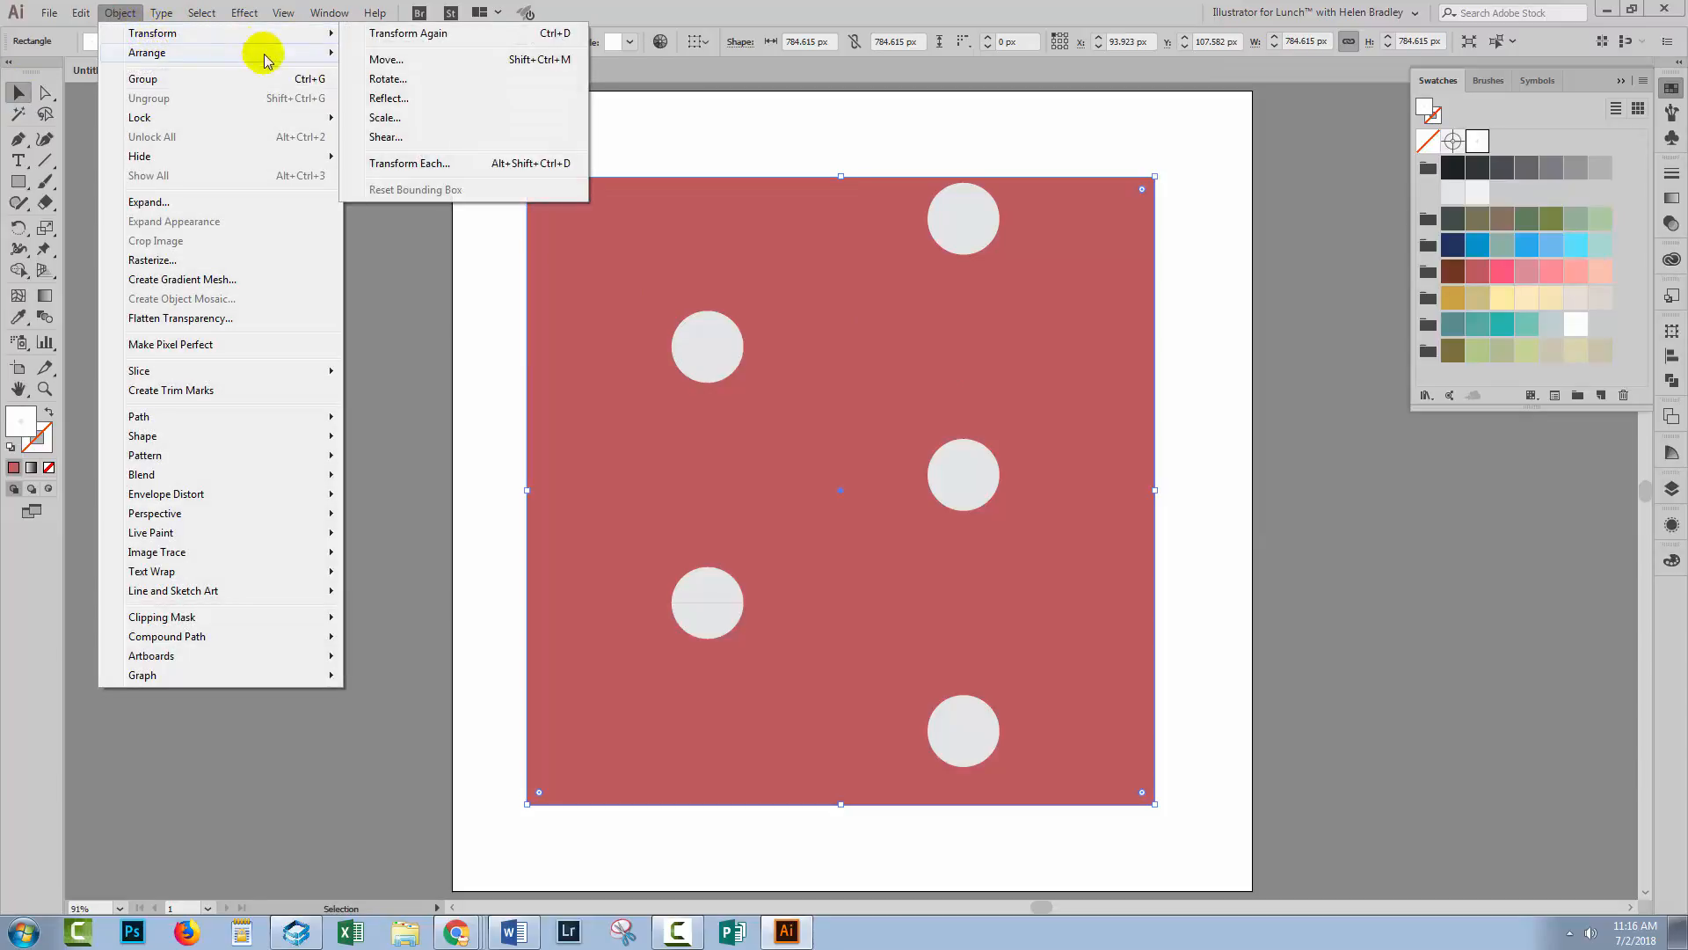
{"action": "mouse_move", "coordinate": [319, 49]}
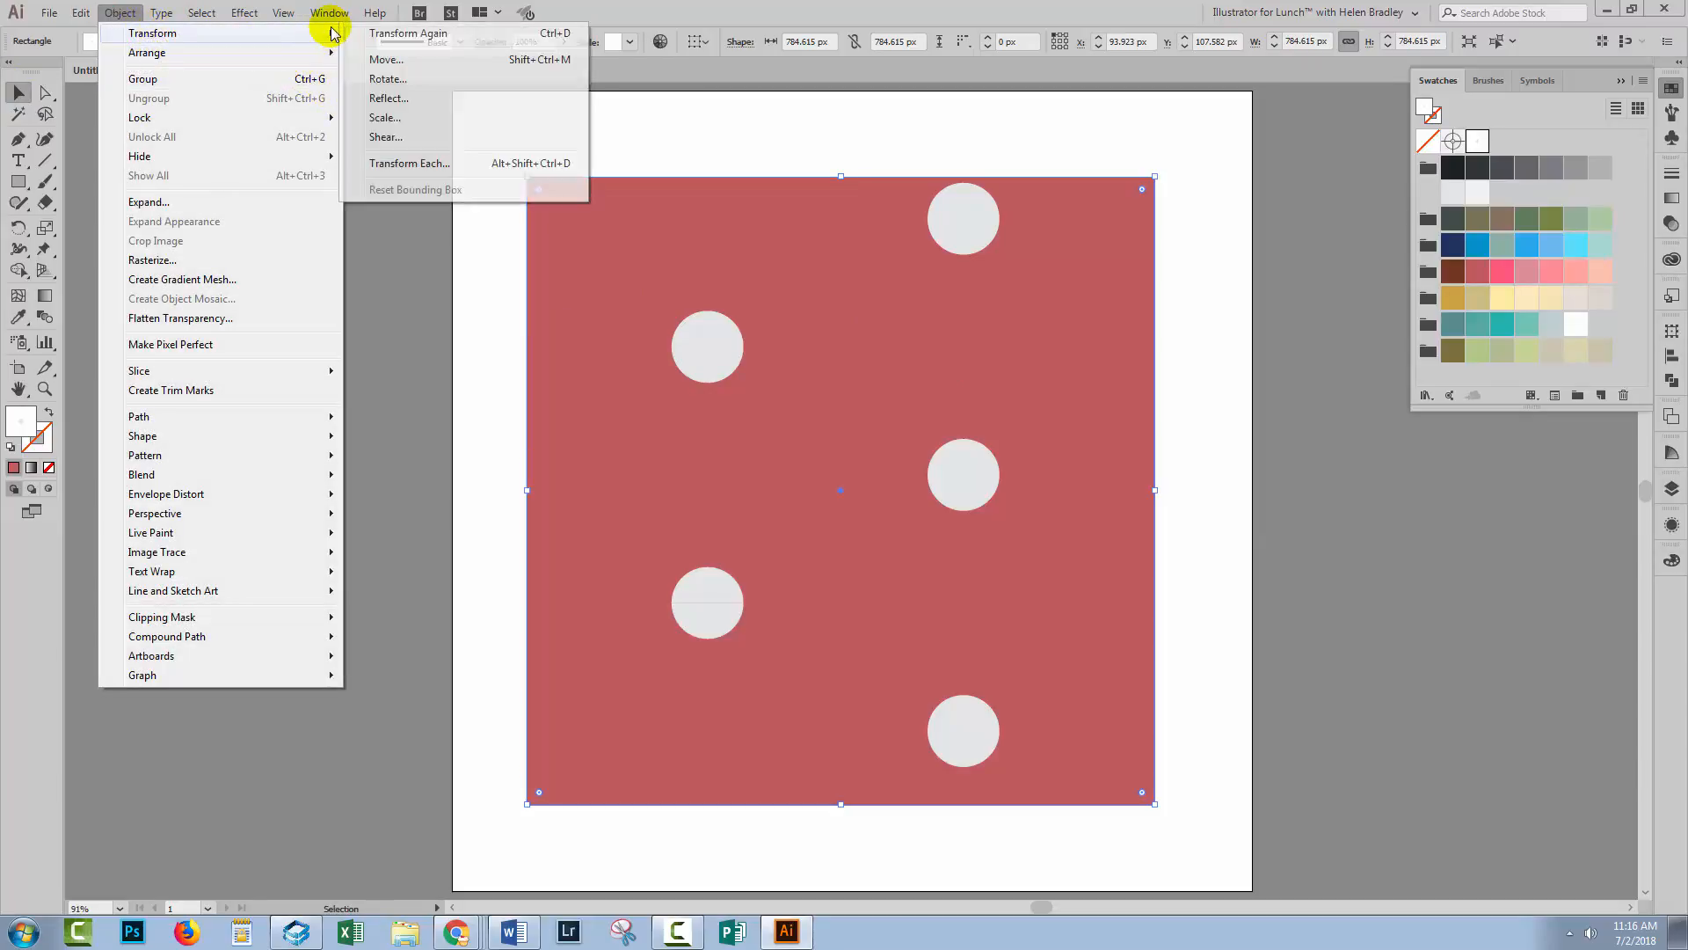
{"action": "left_click", "coordinate": [384, 118]}
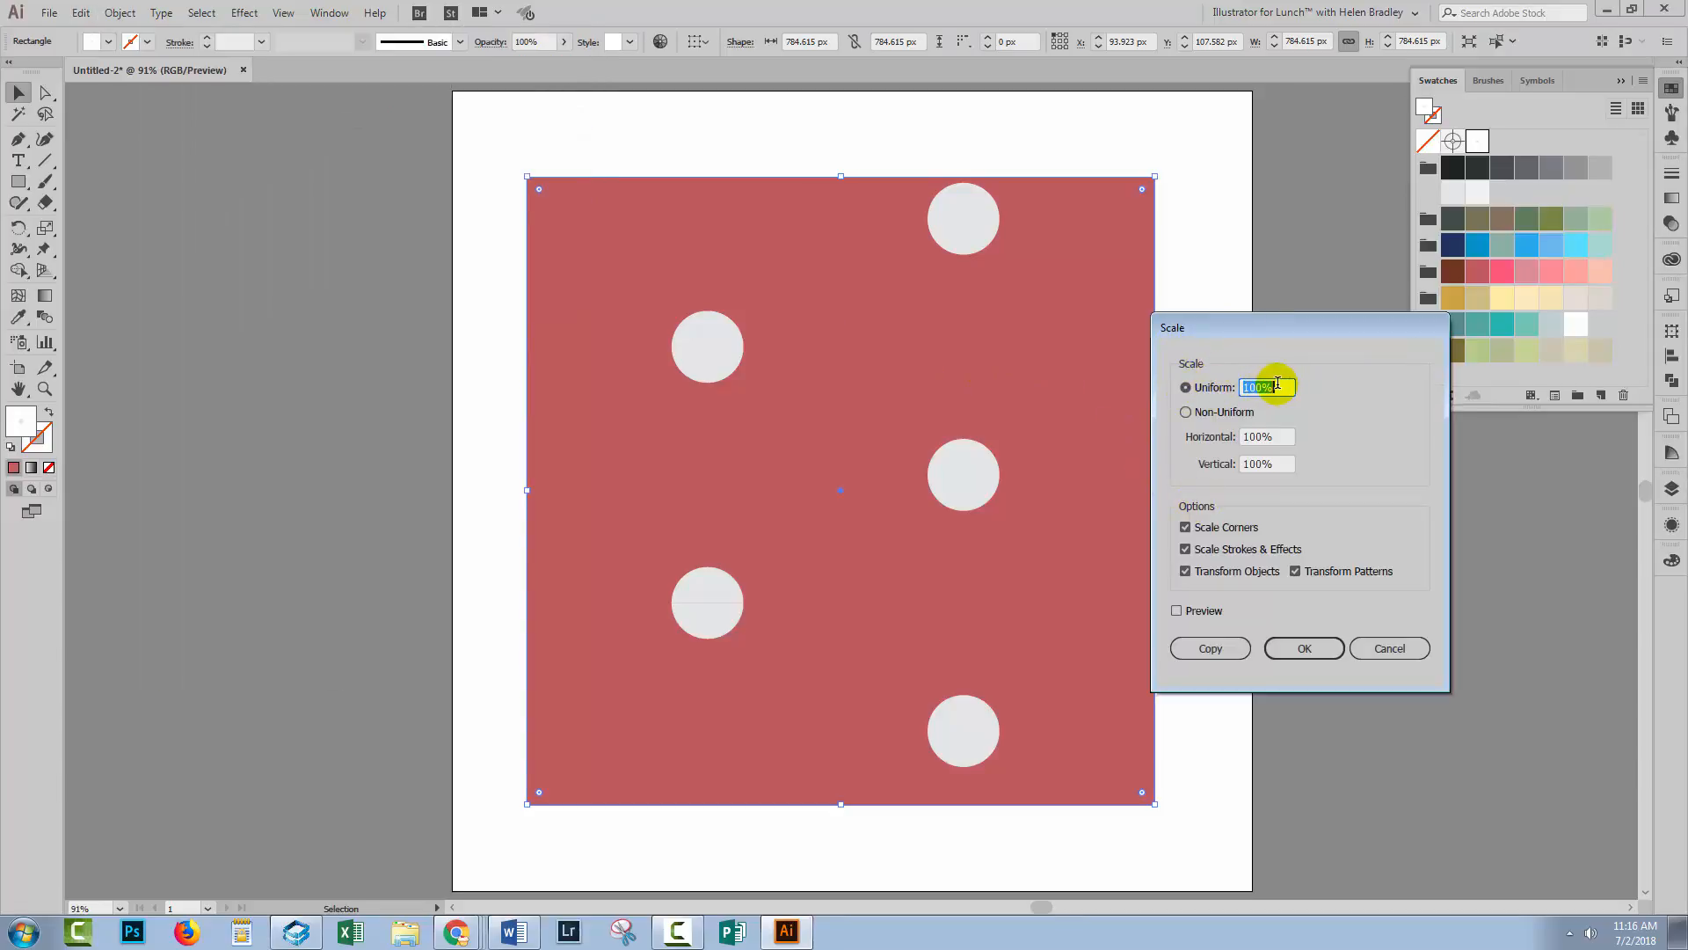
{"action": "type", "text": "75"}
{"action": "left_click", "coordinate": [1178, 611]}
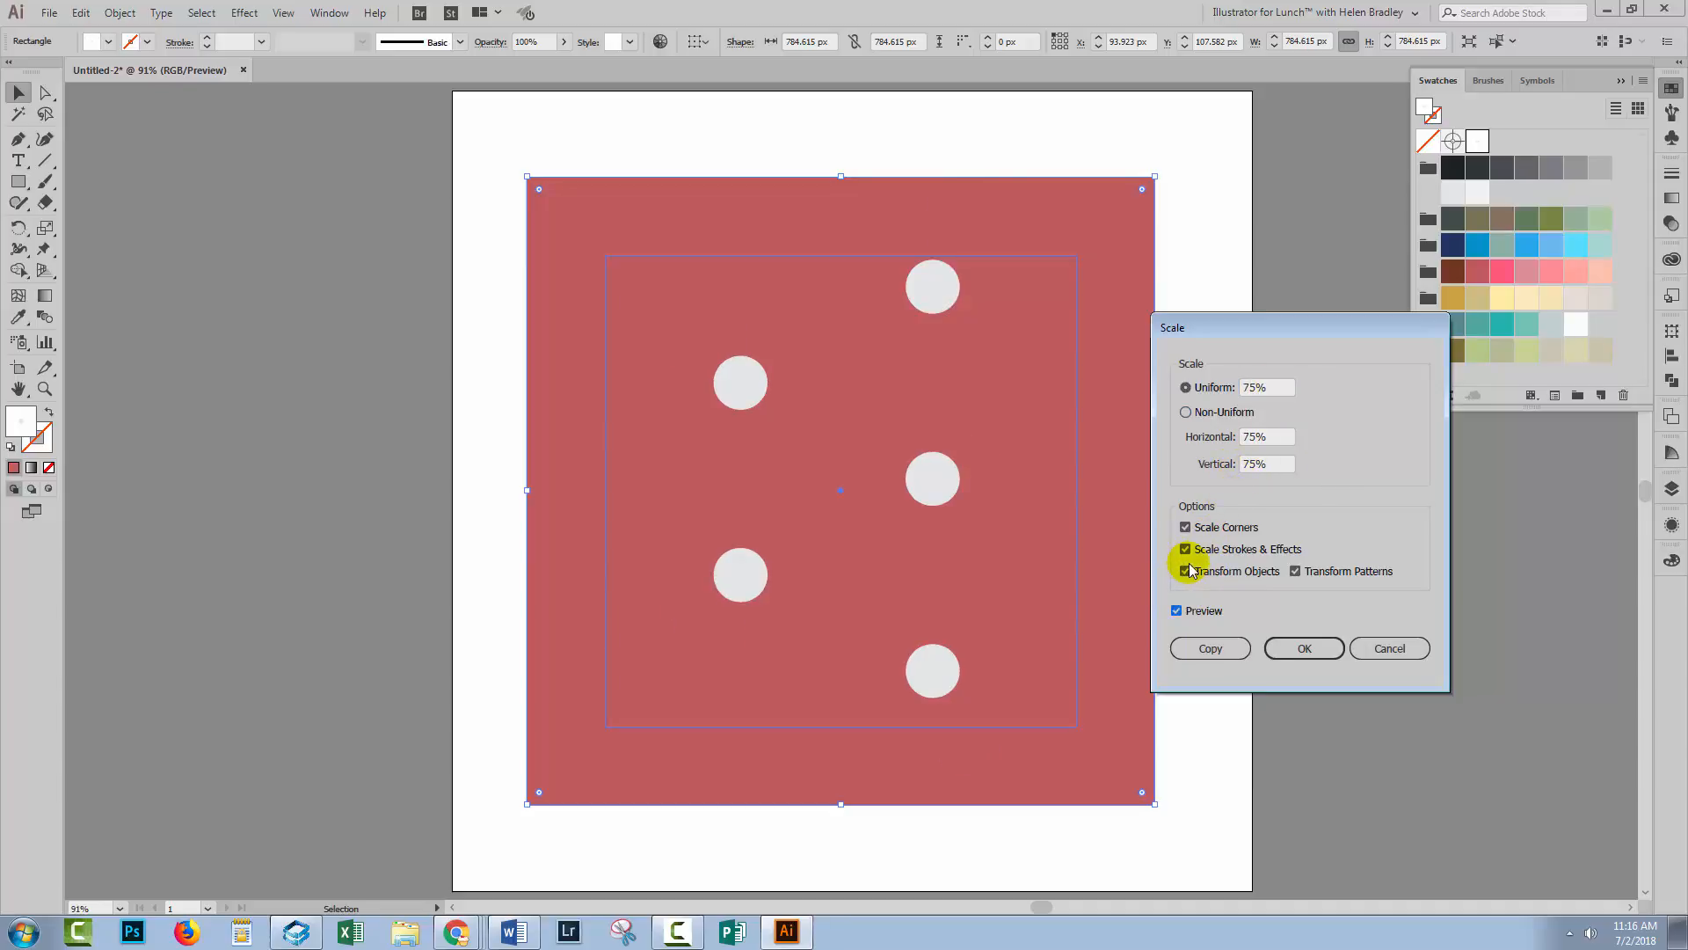
{"action": "left_click", "coordinate": [1186, 572]}
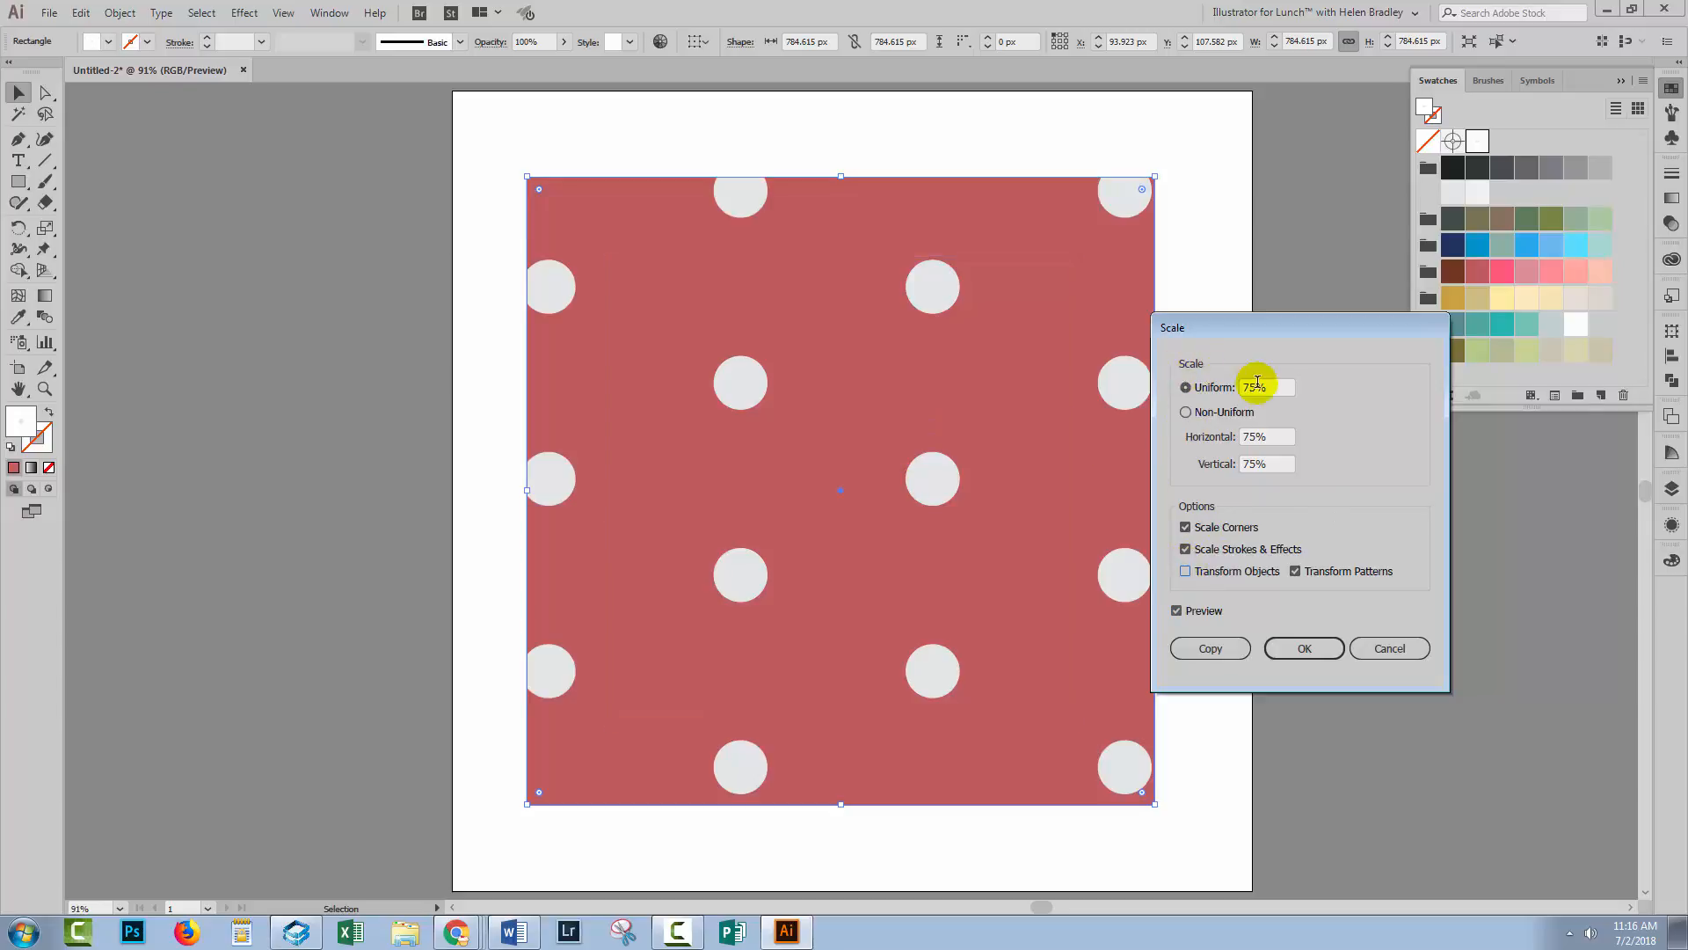
{"action": "left_click_drag", "start_coordinate": [1278, 388], "coordinate": [1178, 387]}
{"action": "left_click", "coordinate": [1304, 651]}
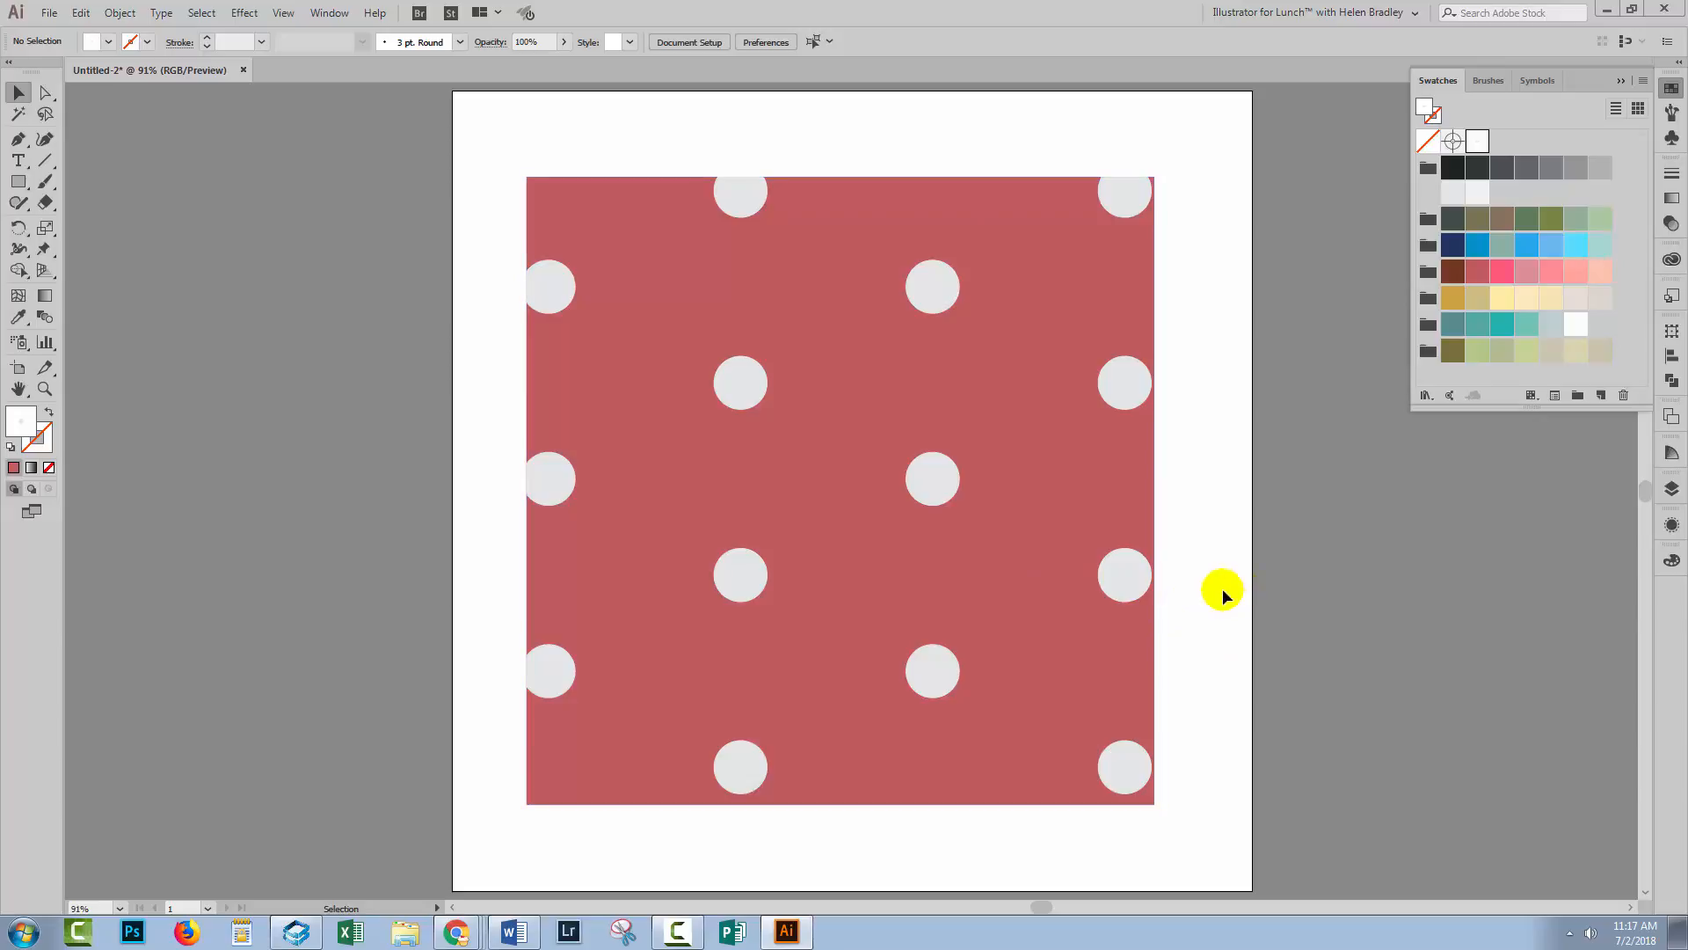
{"action": "left_click", "coordinate": [1221, 587]}
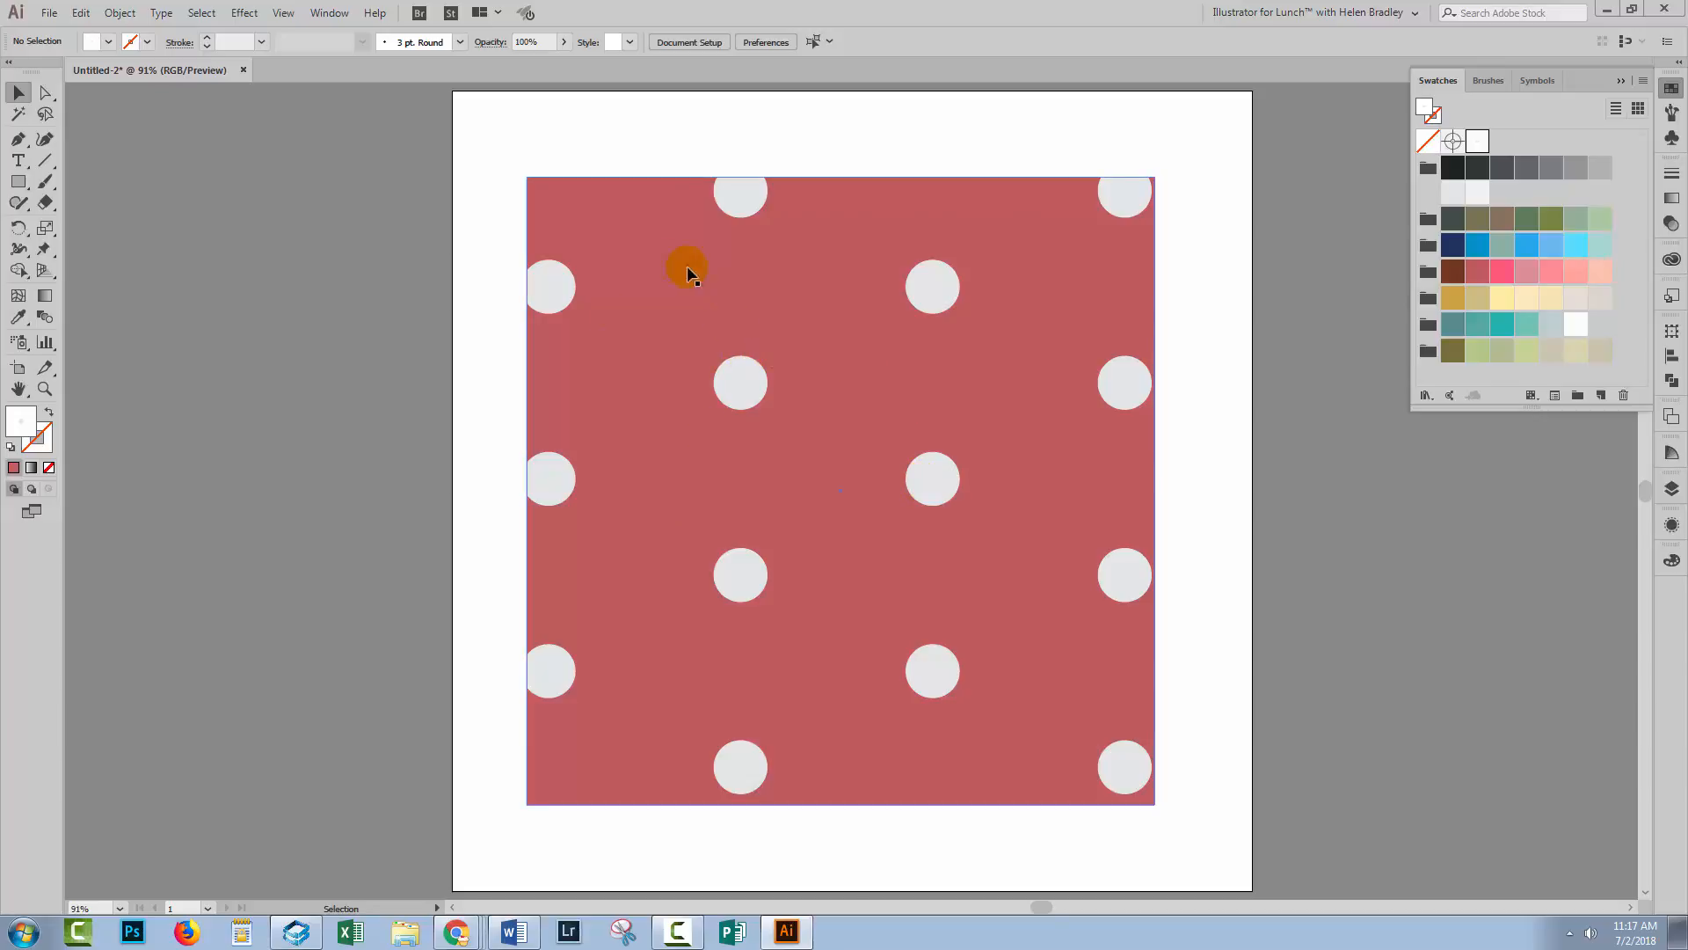
Recolor the dots in the patterned square to white (ffffff) with Recolor Artwork
{"action": "left_click", "coordinate": [545, 229]}
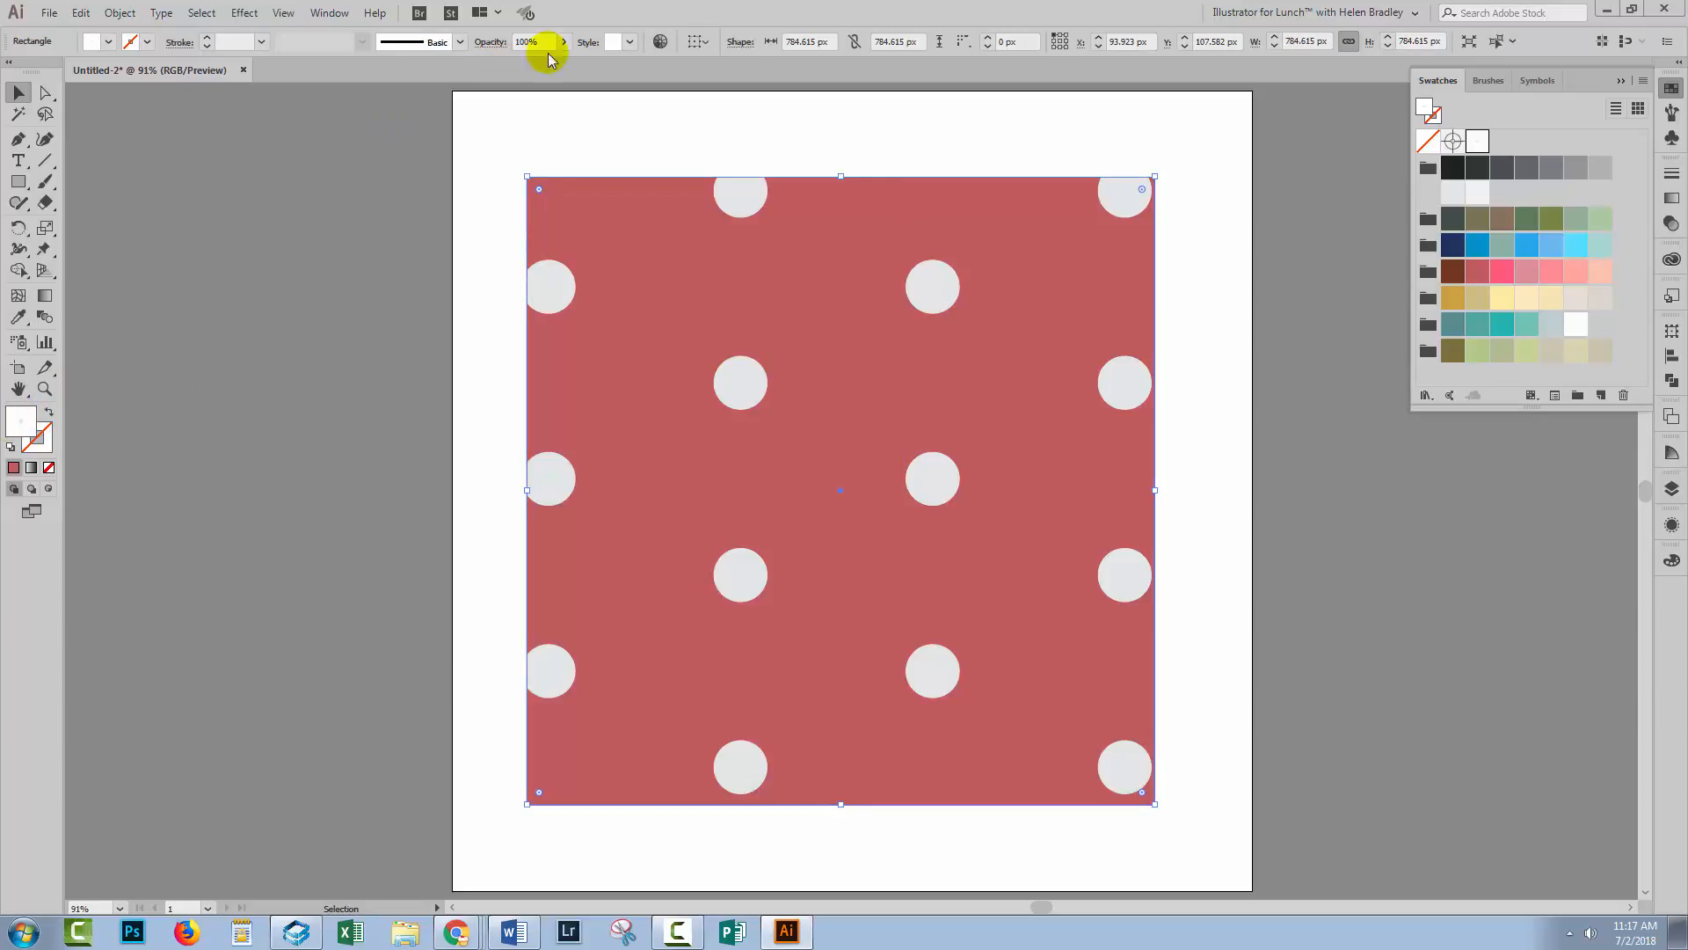
{"action": "left_click", "coordinate": [660, 42]}
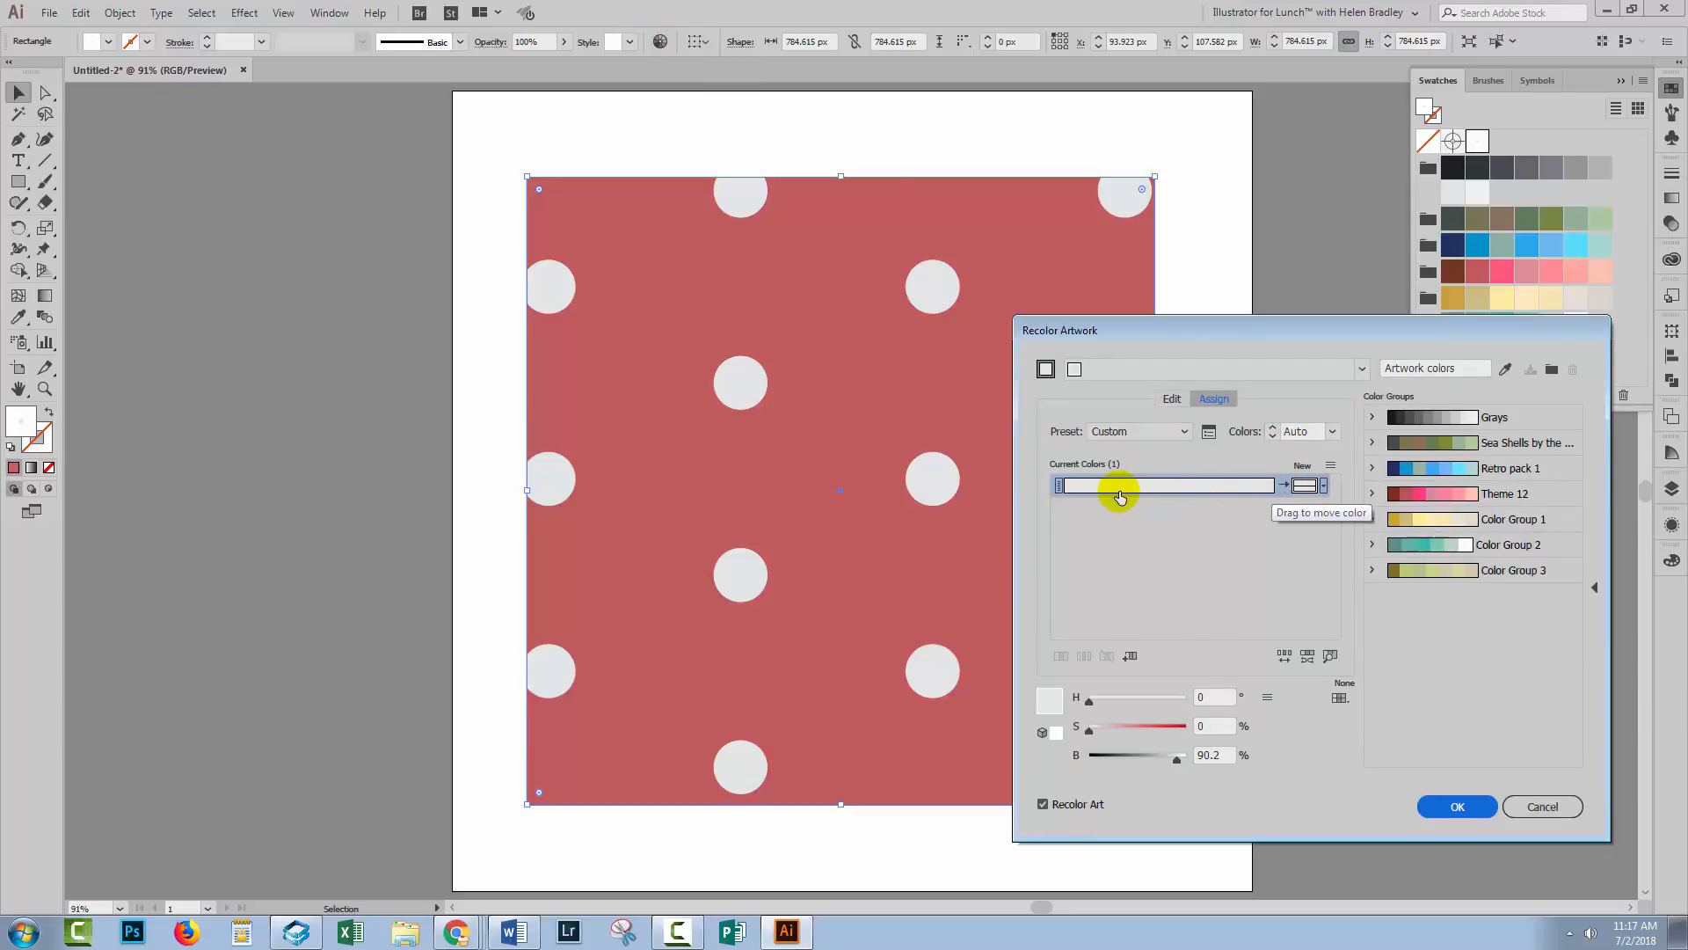
{"action": "double_click", "coordinate": [1307, 488]}
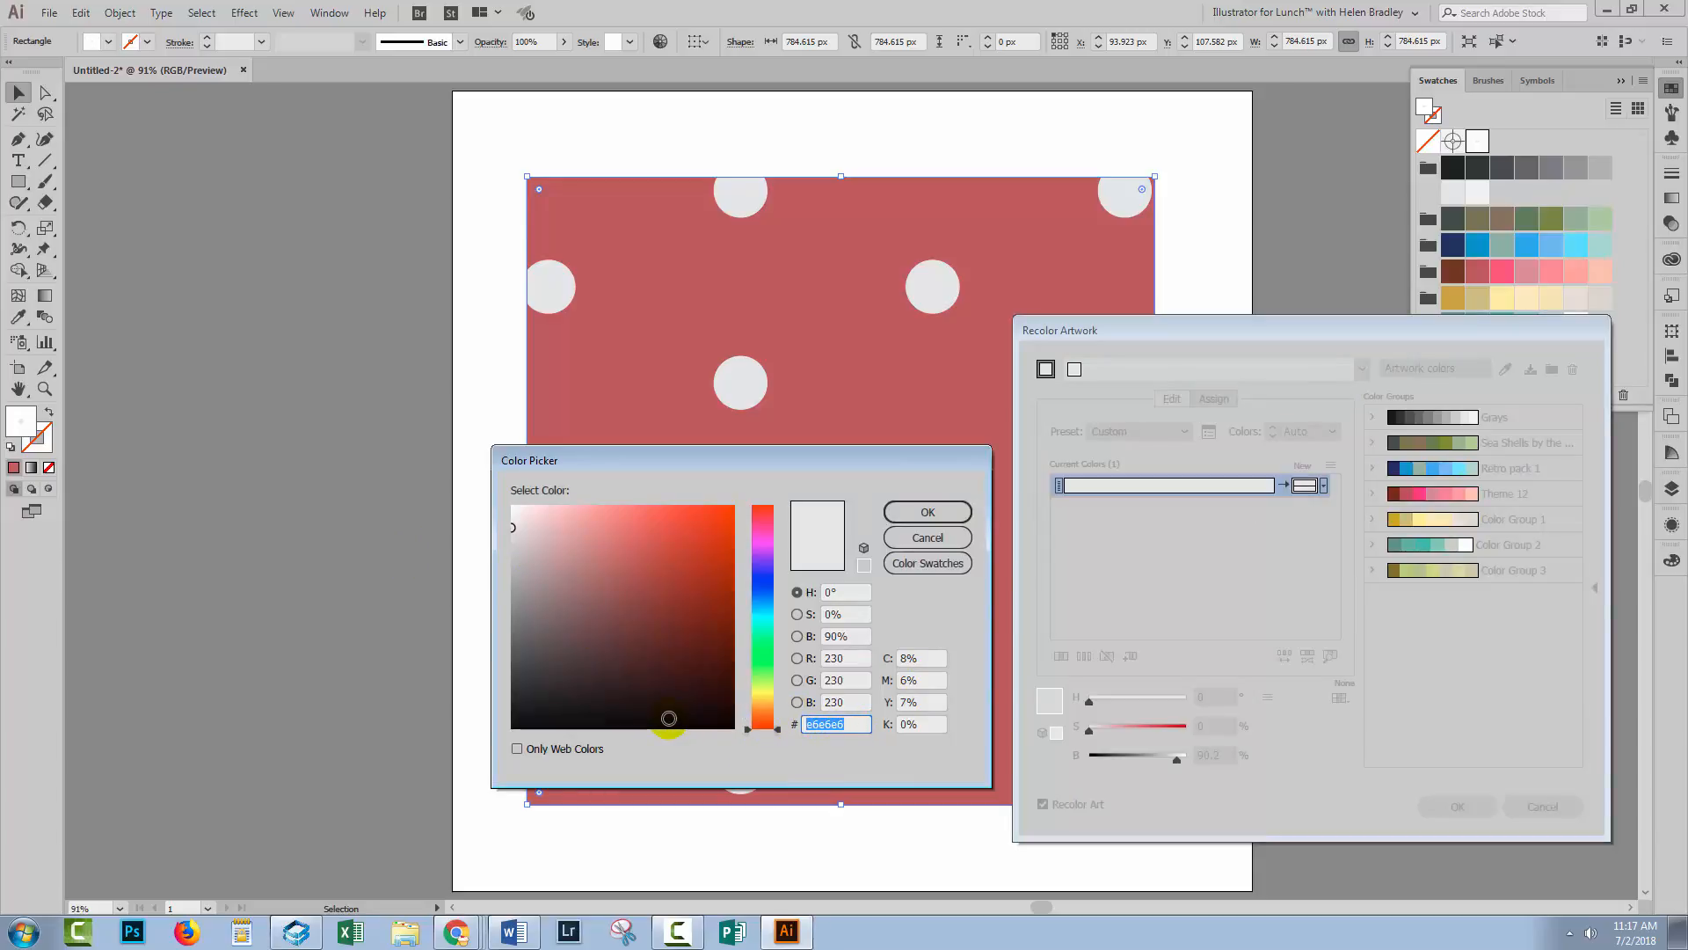
{"action": "type", "text": "ffffff"}
{"action": "left_click", "coordinate": [934, 515]}
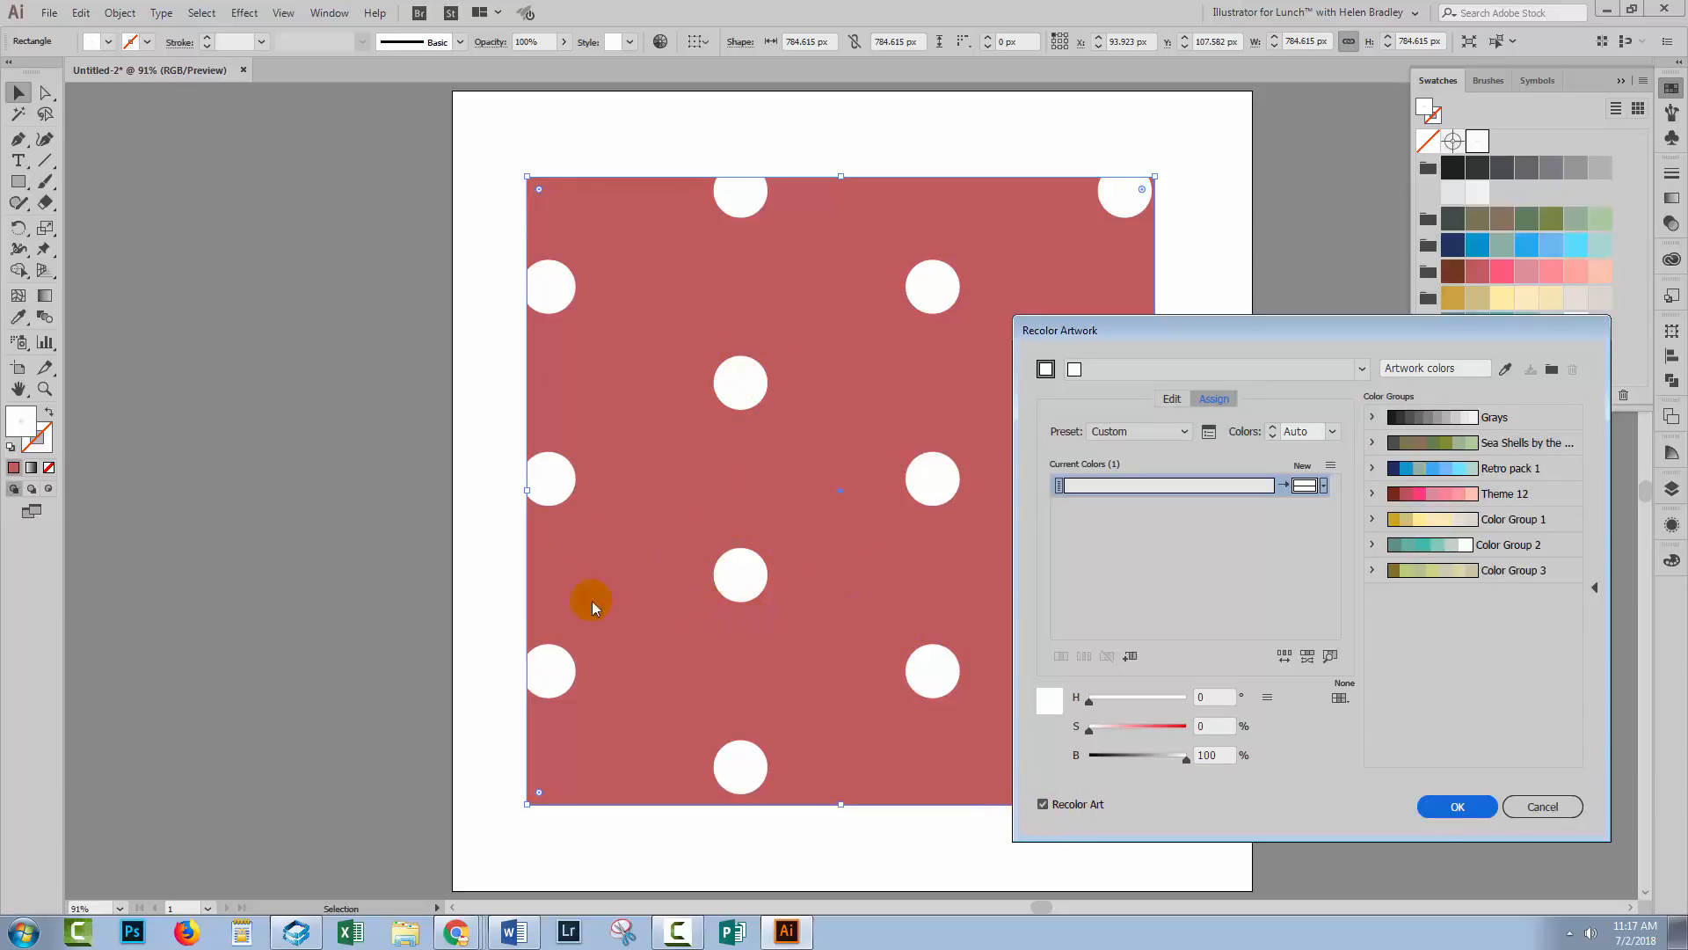
{"action": "left_click", "coordinate": [1455, 812]}
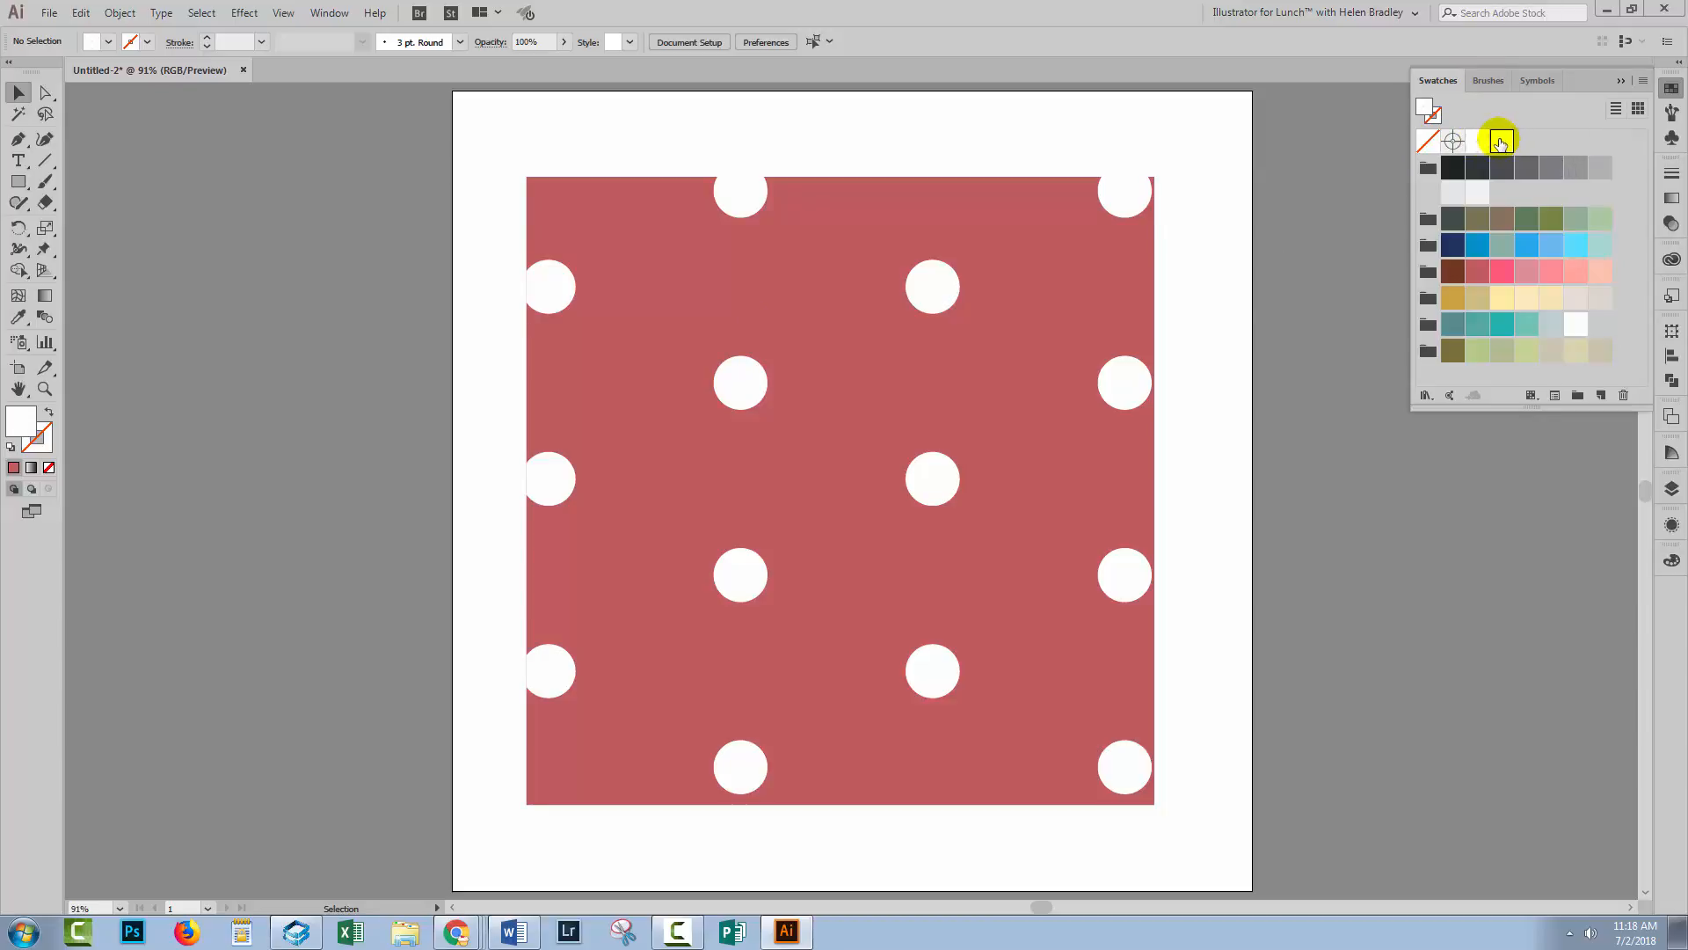
Compare the two dot swatches on the patterned square by applying the grey version and switching back to the white one
{"action": "left_click", "coordinate": [940, 263]}
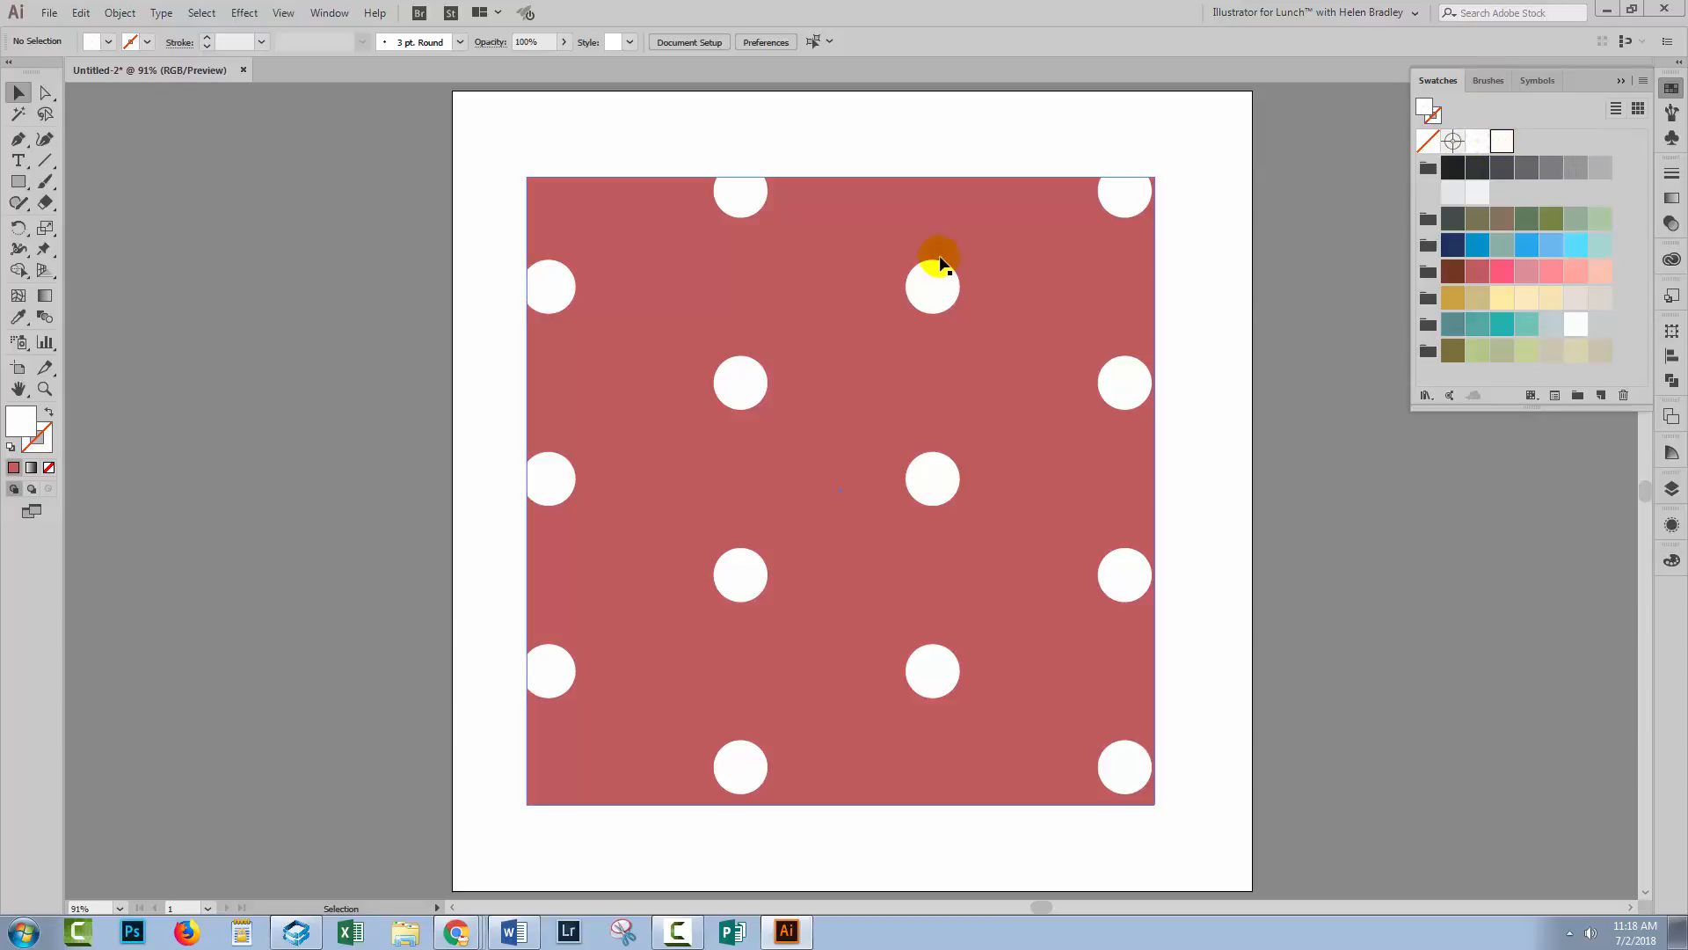
{"action": "left_click", "coordinate": [867, 197]}
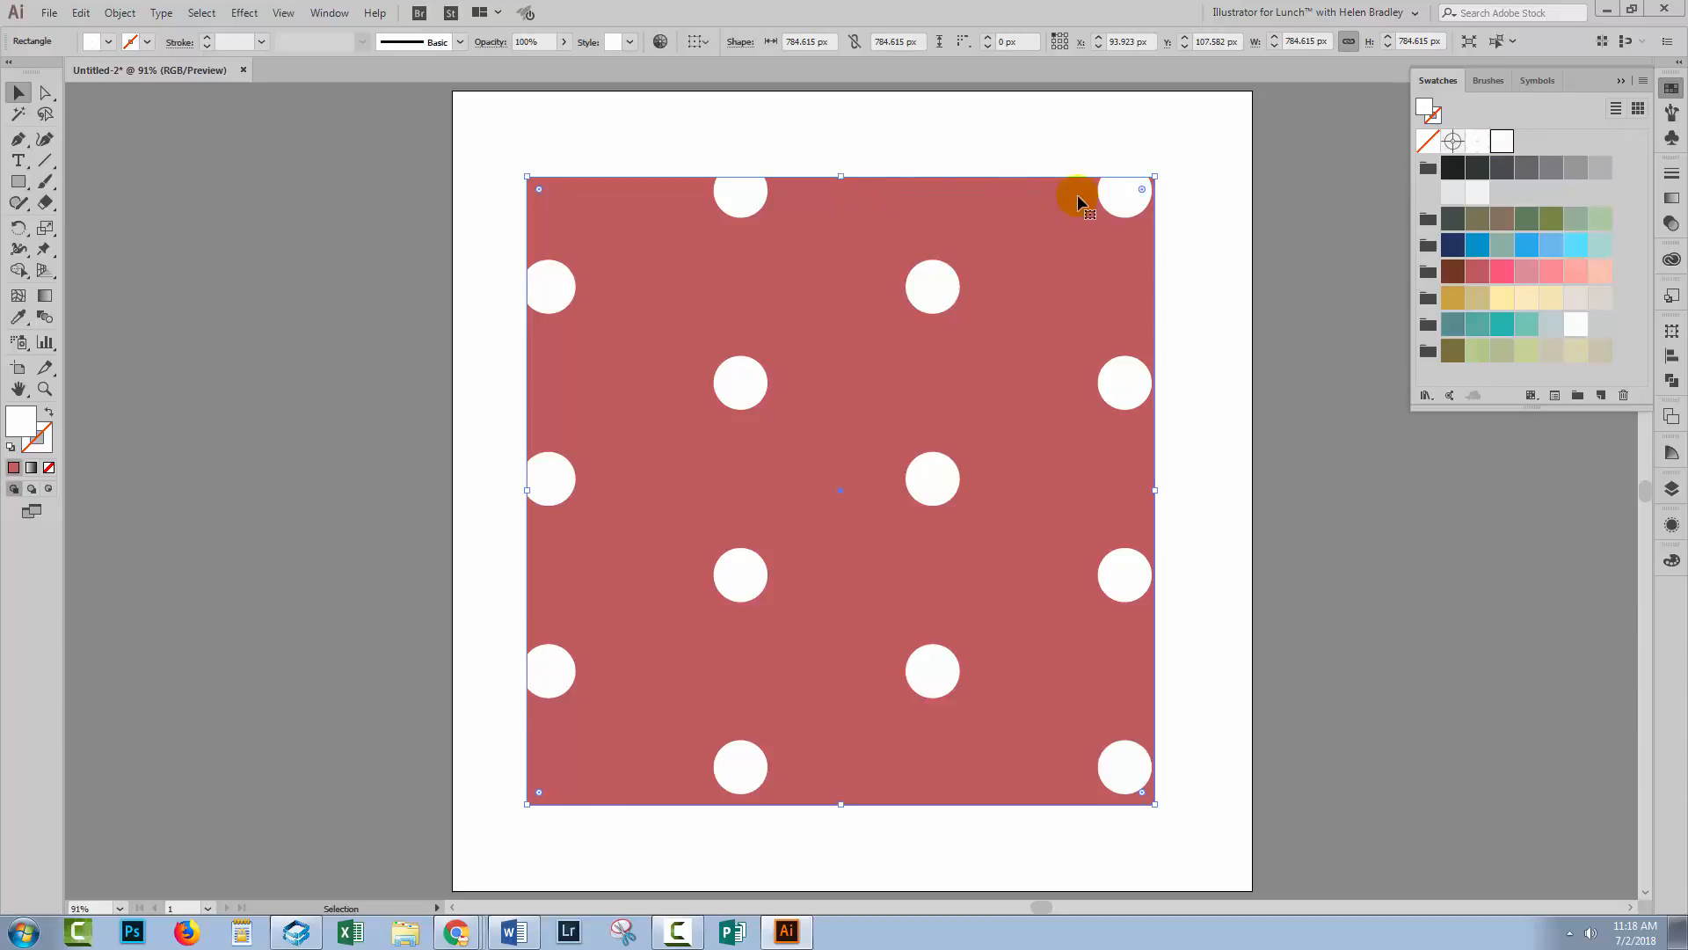
{"action": "left_click", "coordinate": [1481, 142]}
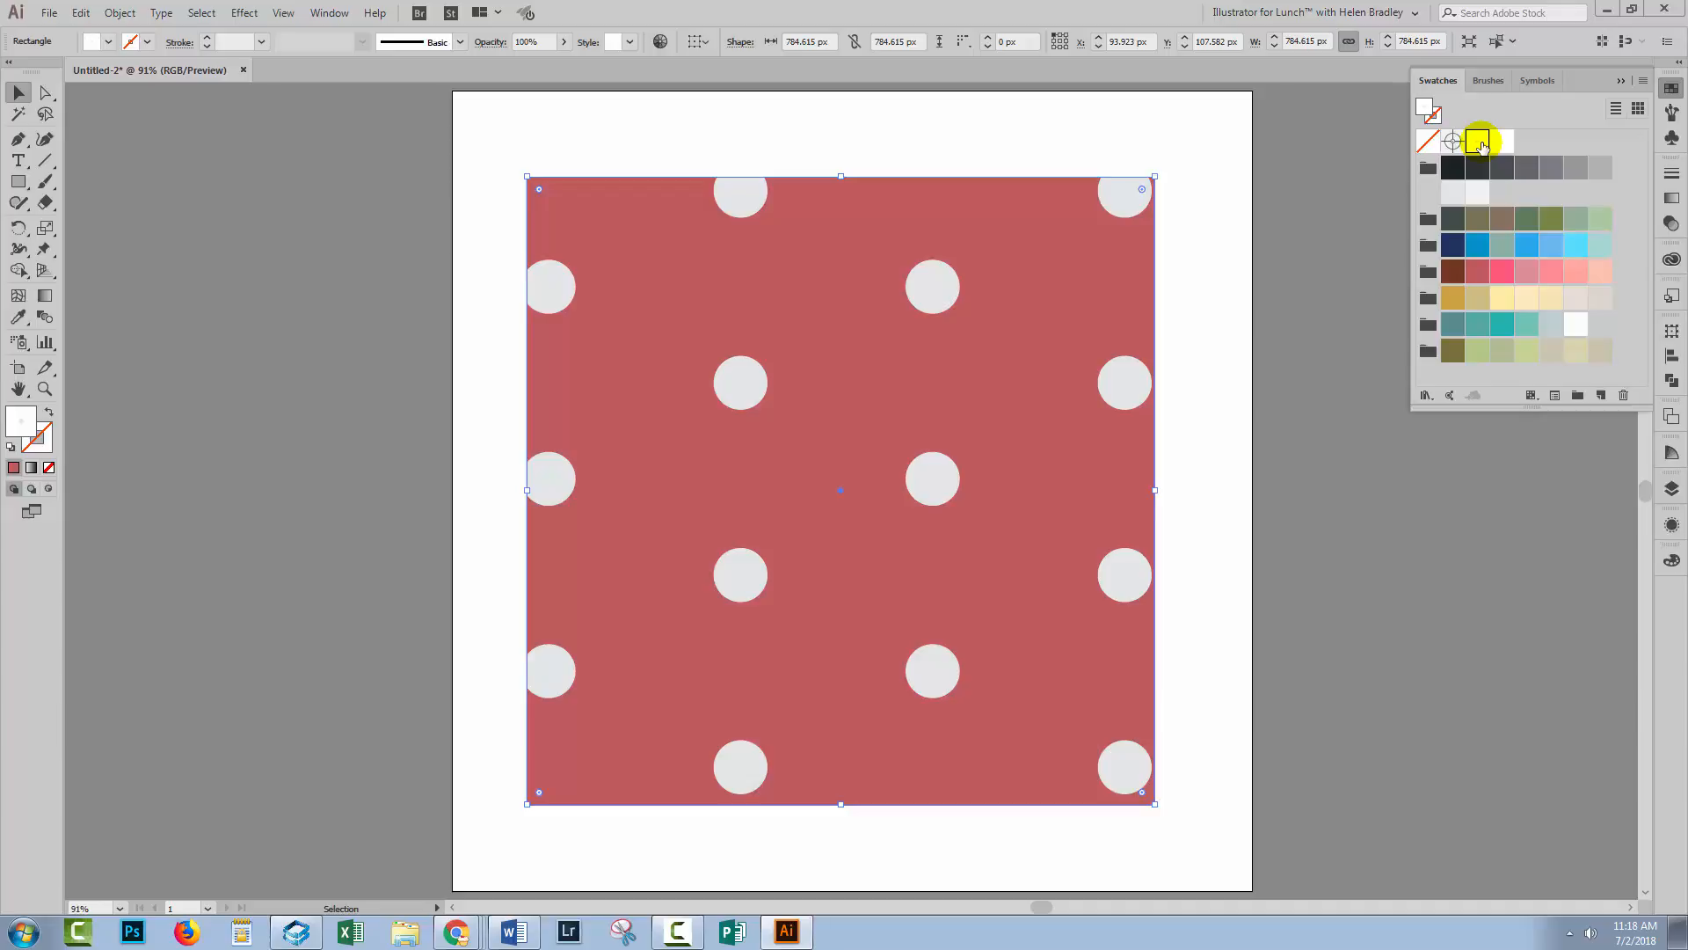
{"action": "left_click", "coordinate": [1502, 141]}
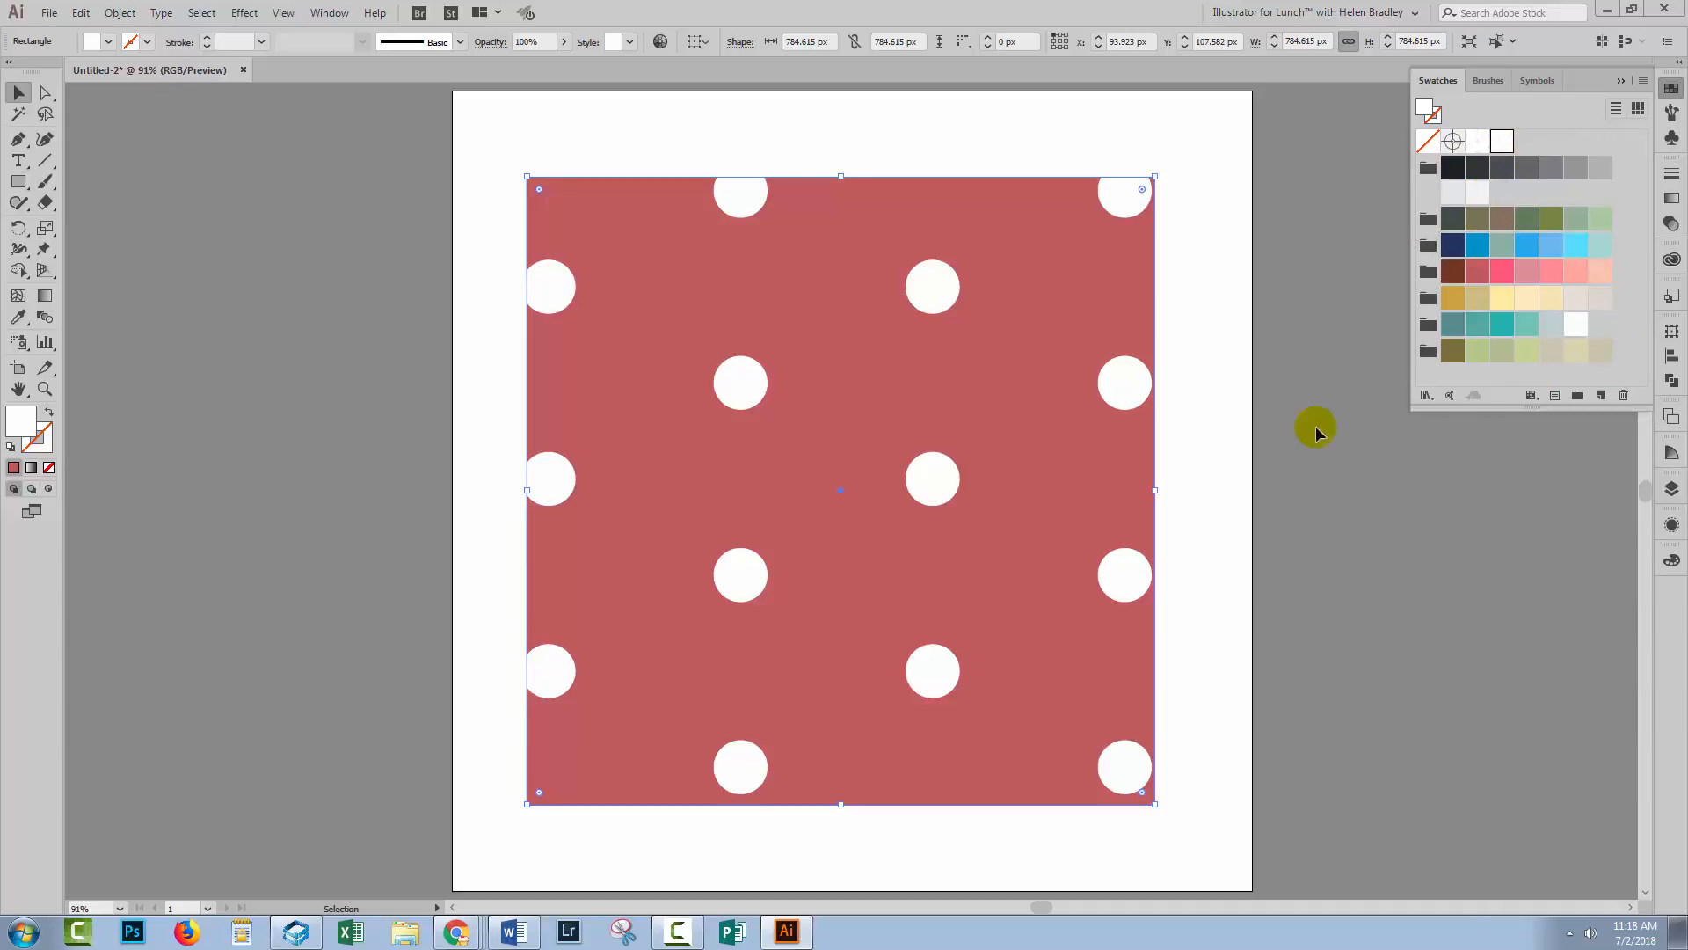
Deselect the square and delete the original grey dot pattern swatch from the swatch collection
{"action": "left_click", "coordinate": [1180, 285]}
{"action": "left_click_drag", "start_coordinate": [1478, 142], "coordinate": [1622, 396]}
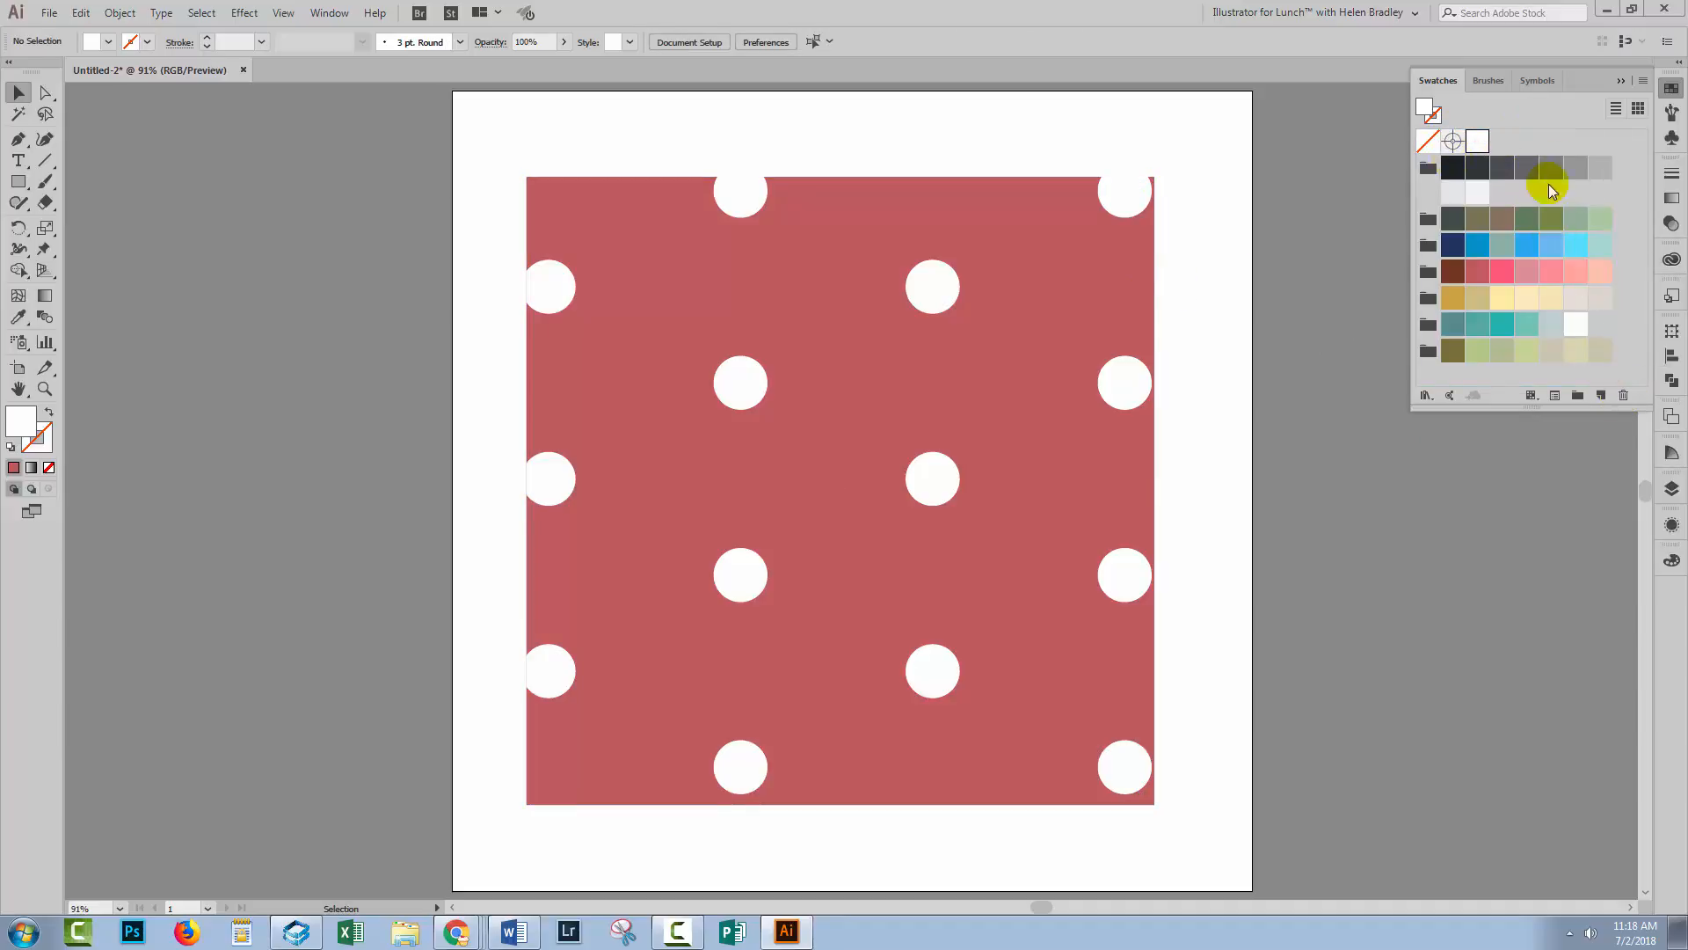